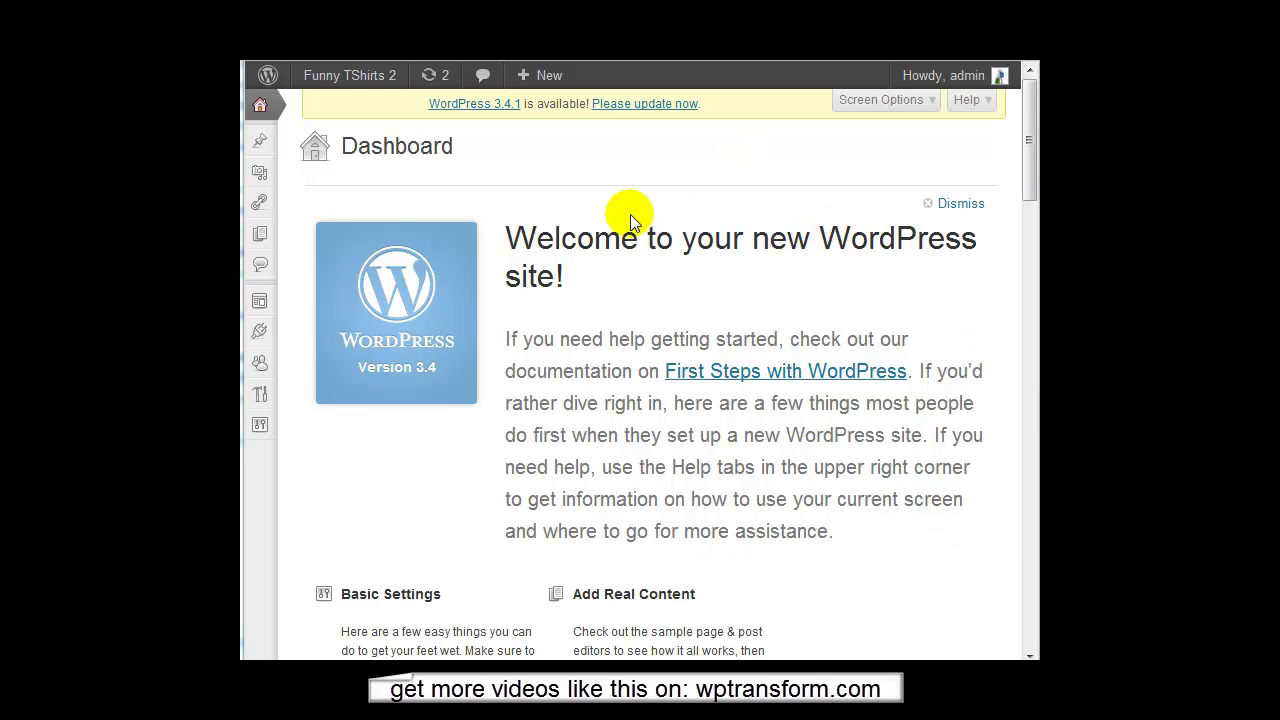
Search the directory of new plugins for "WP Touch" and repeat the search as "WPTouch".
mouse_move(270, 312)
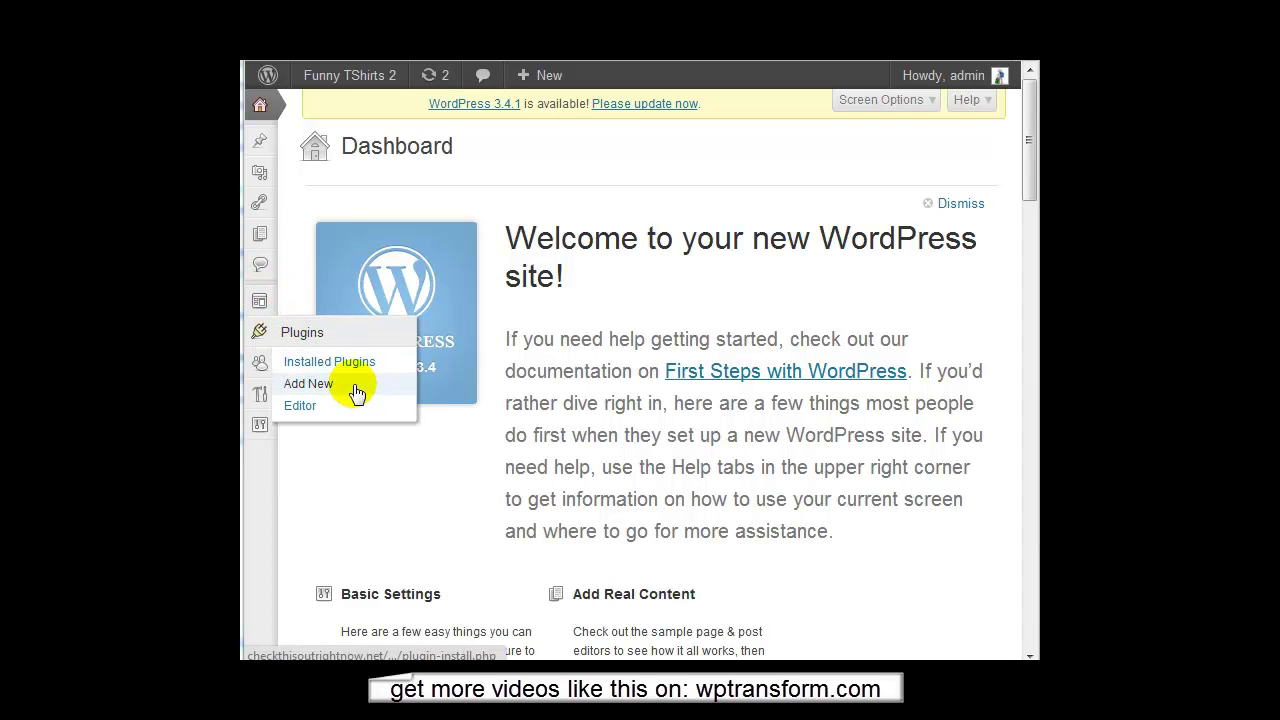
click(356, 390)
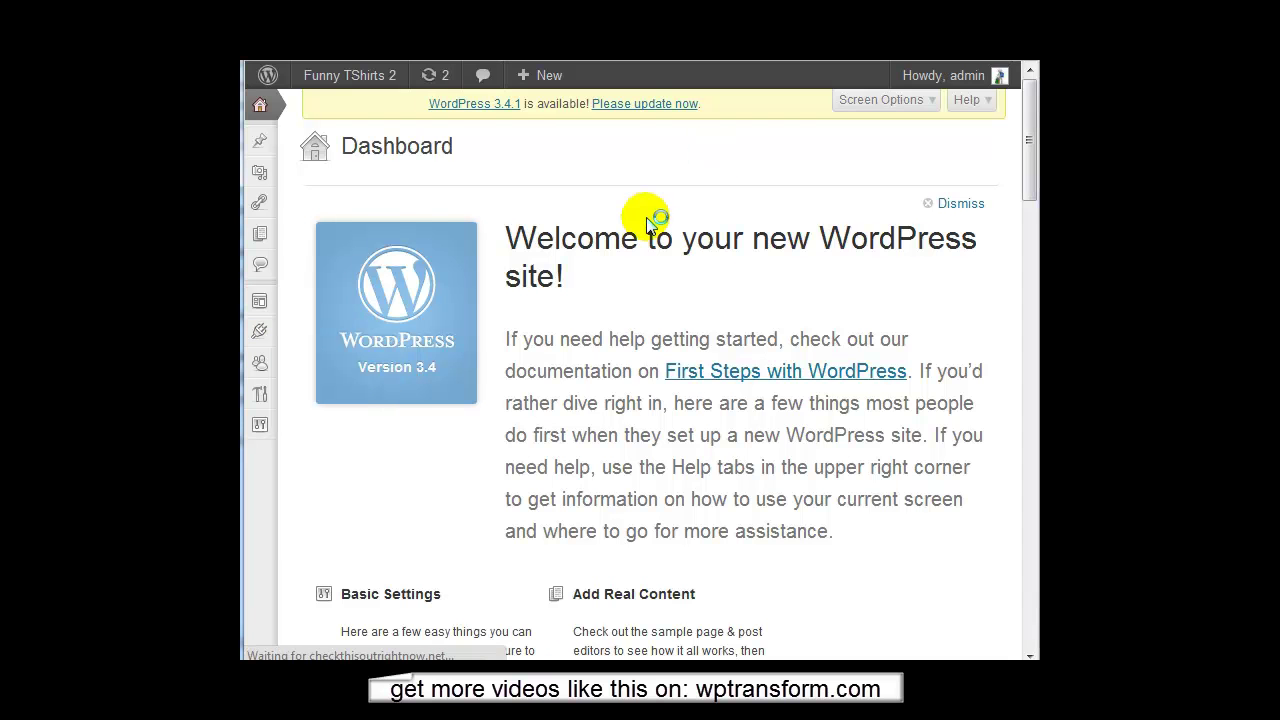
click(416, 314)
text(WP Touch)
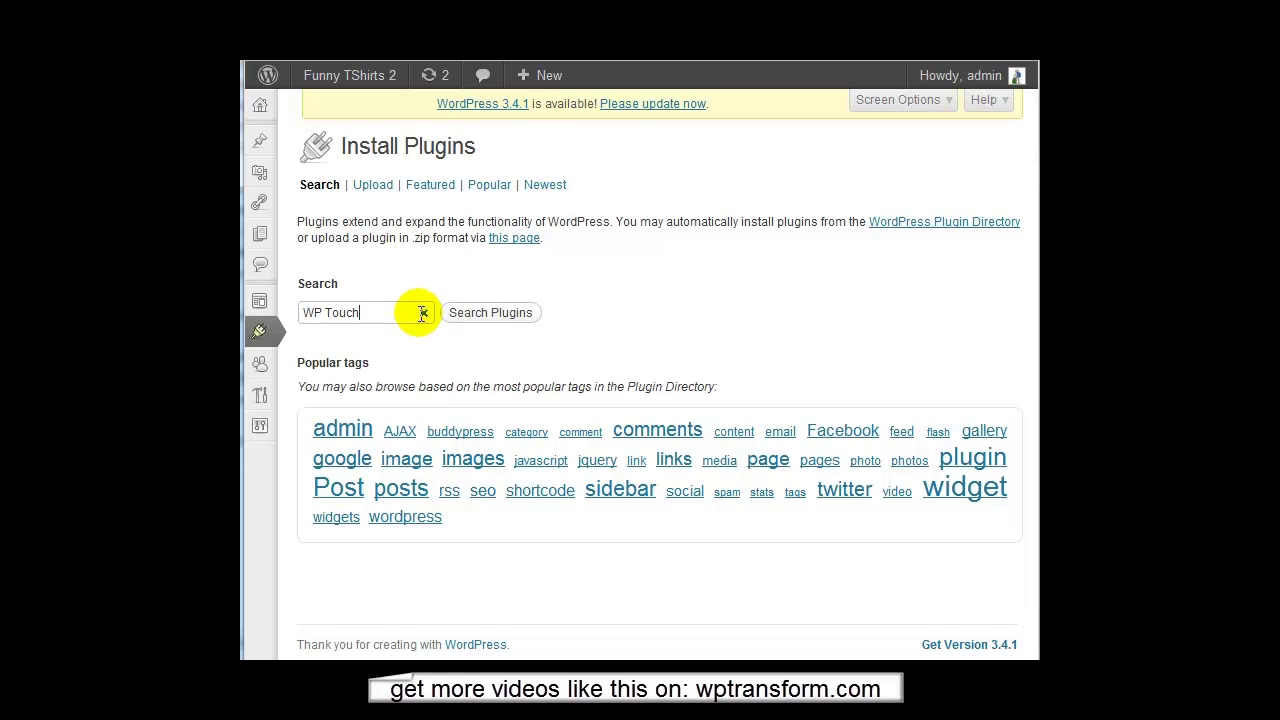
click(486, 313)
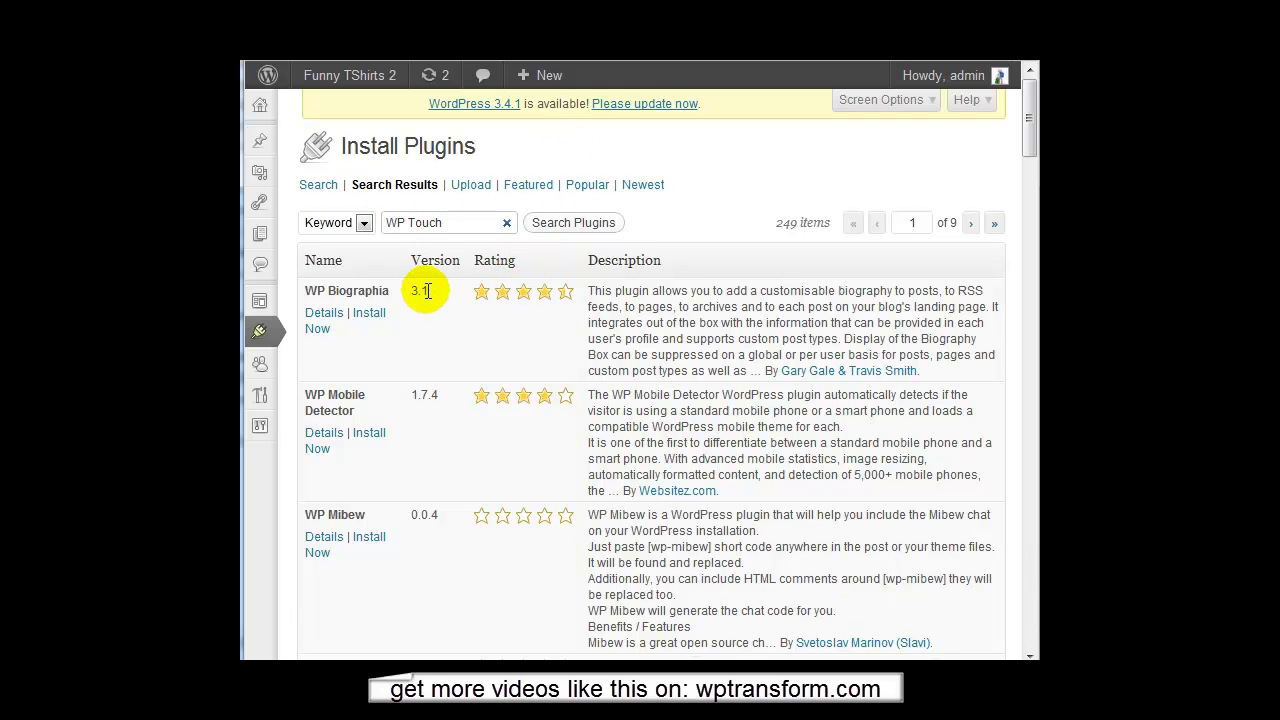
key(BackSpace)
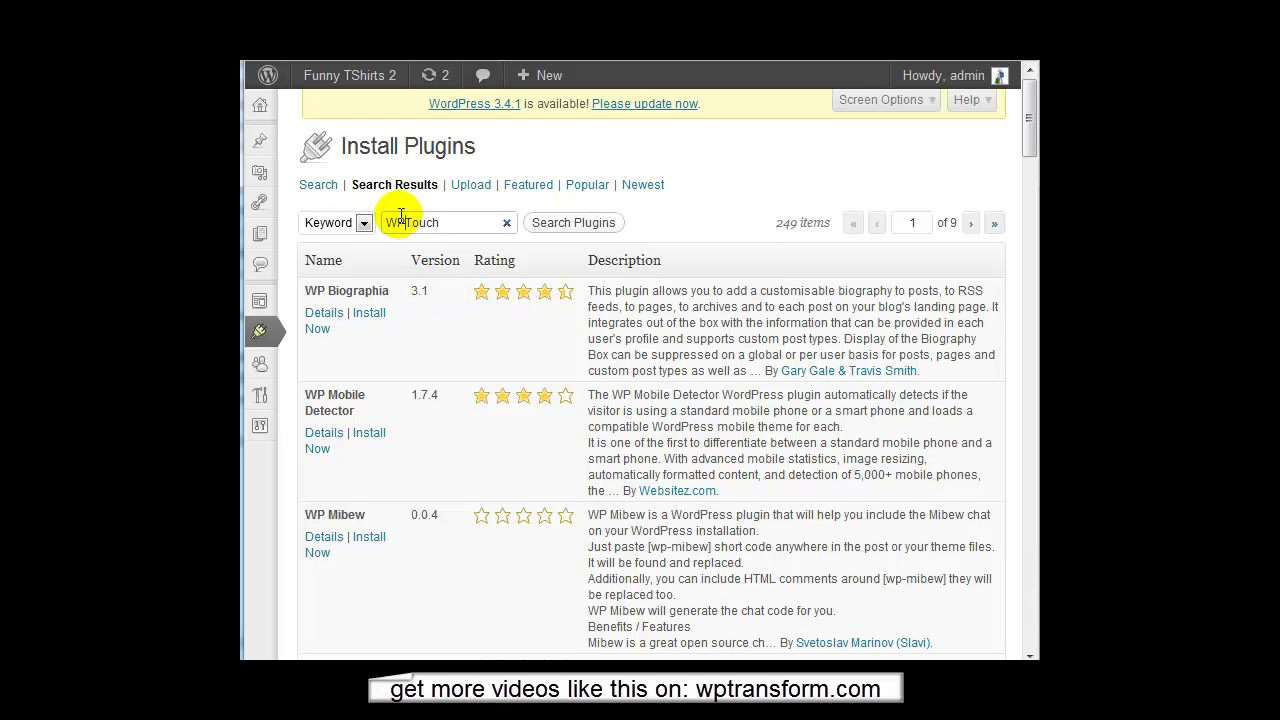
click(545, 222)
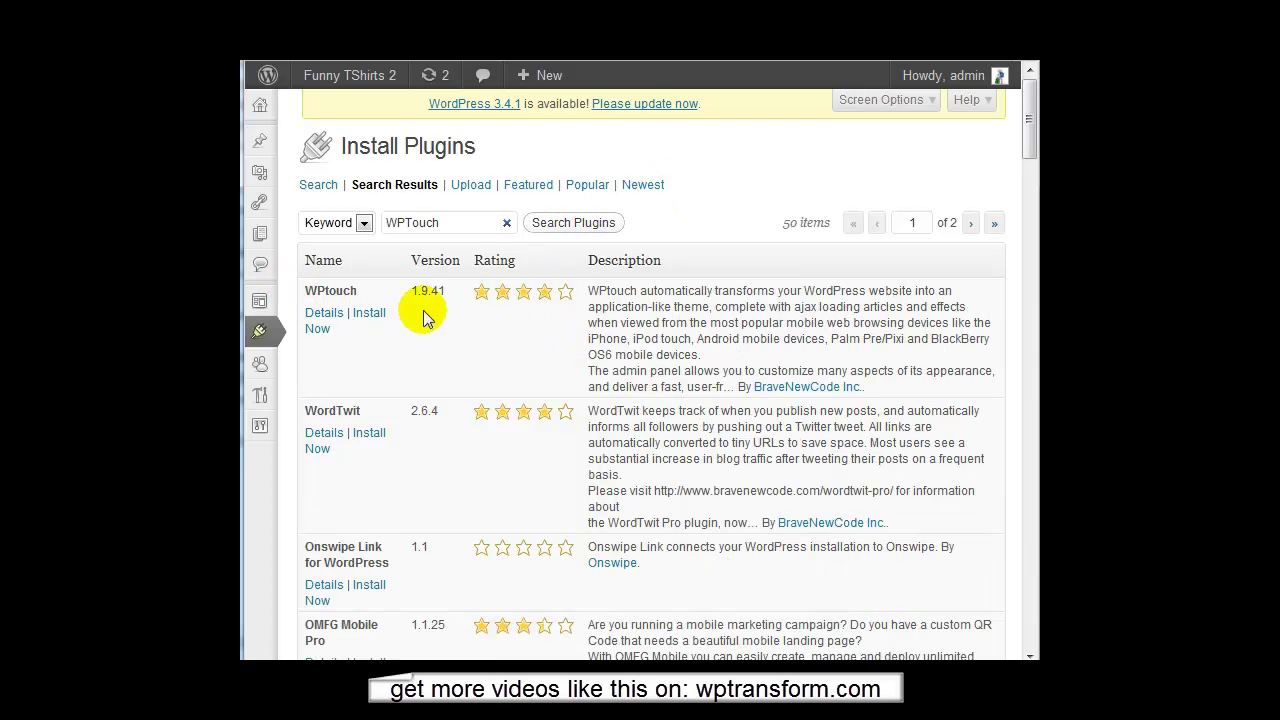
Install and activate the WPtouch plugin, and open its settings page.
click(368, 314)
click(660, 358)
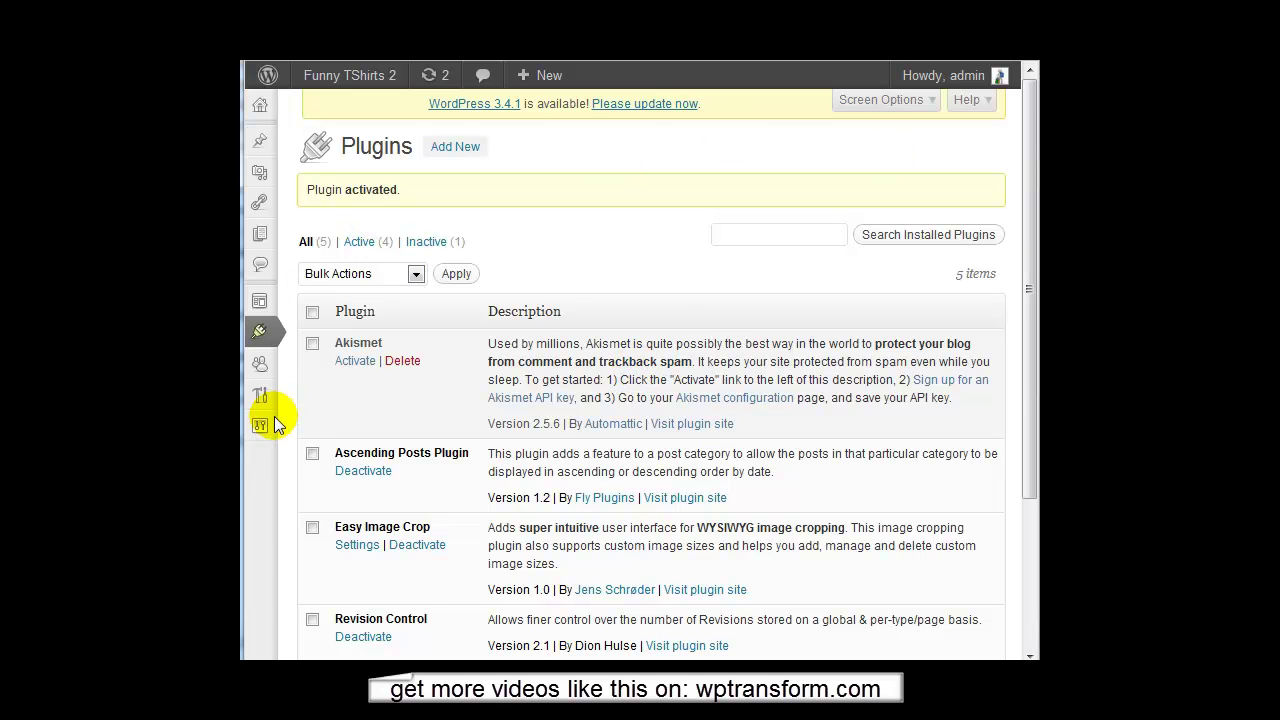
mouse_move(262, 424)
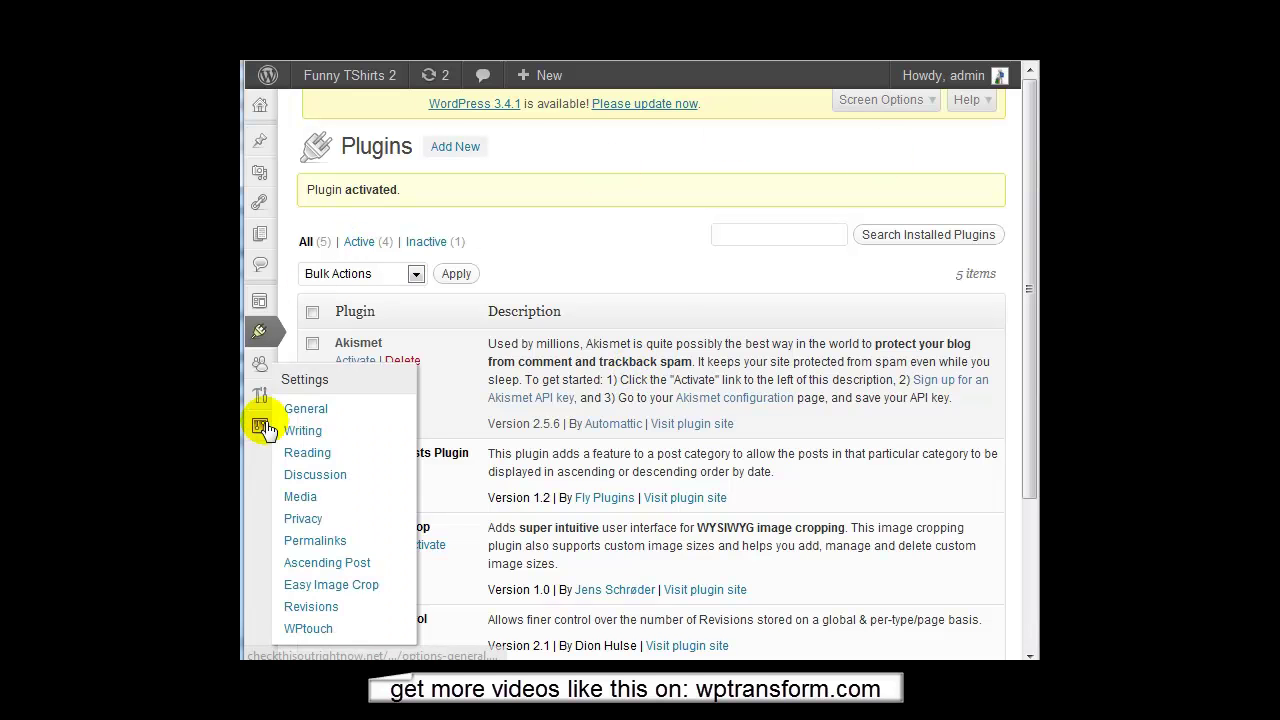
click(316, 627)
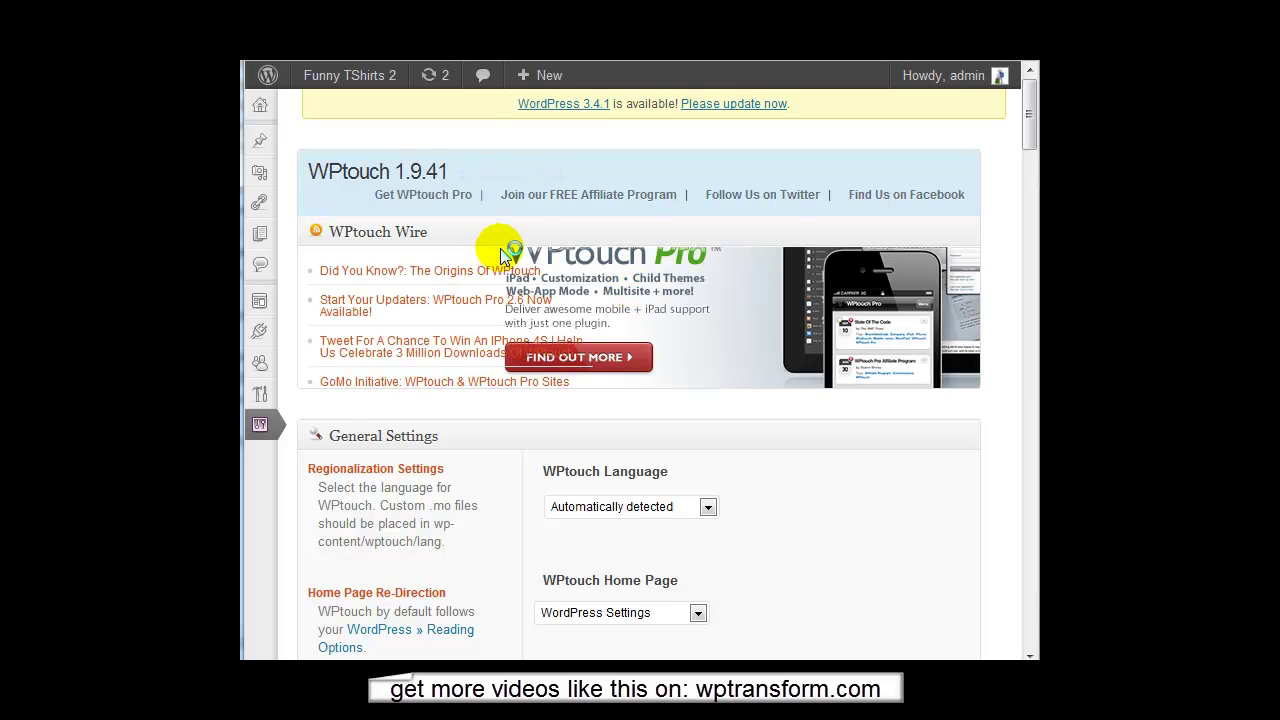
Review the WPtouch General Settings, examining the regionalization language and home page redirection options.
scroll(690, 325, down, 2)
scroll(857, 322, down, 3)
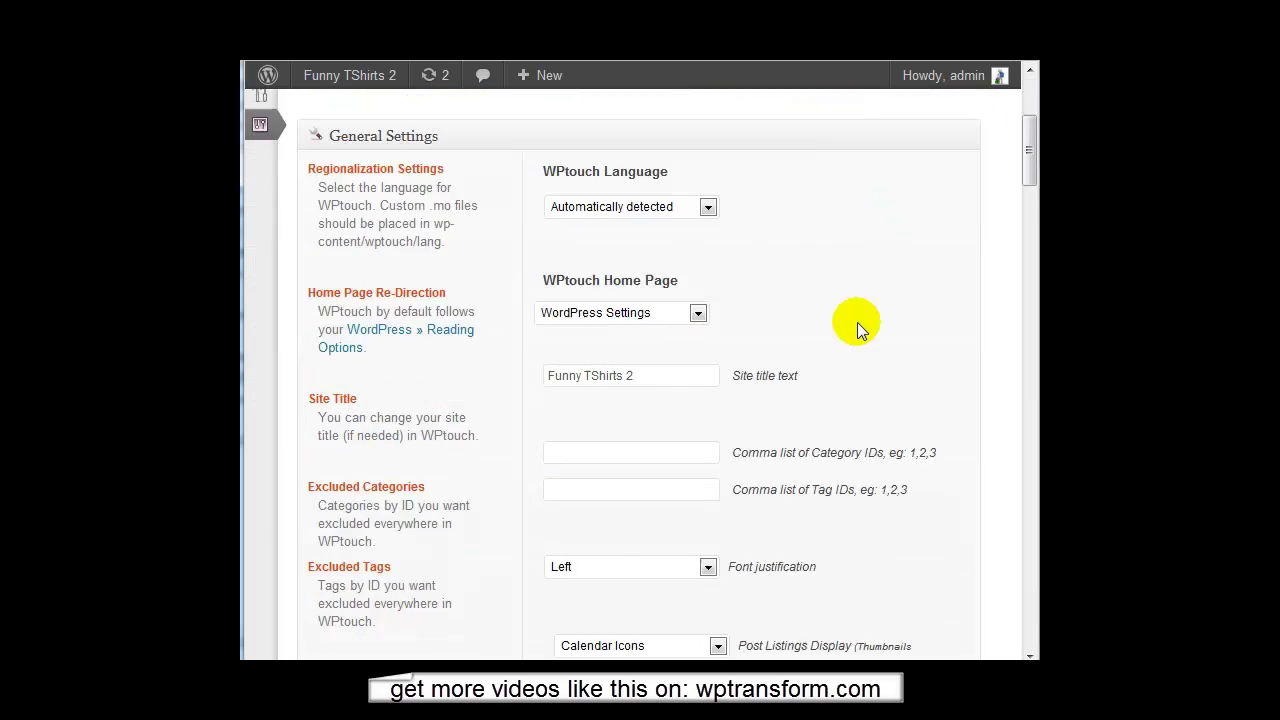
scroll(857, 322, up, 4)
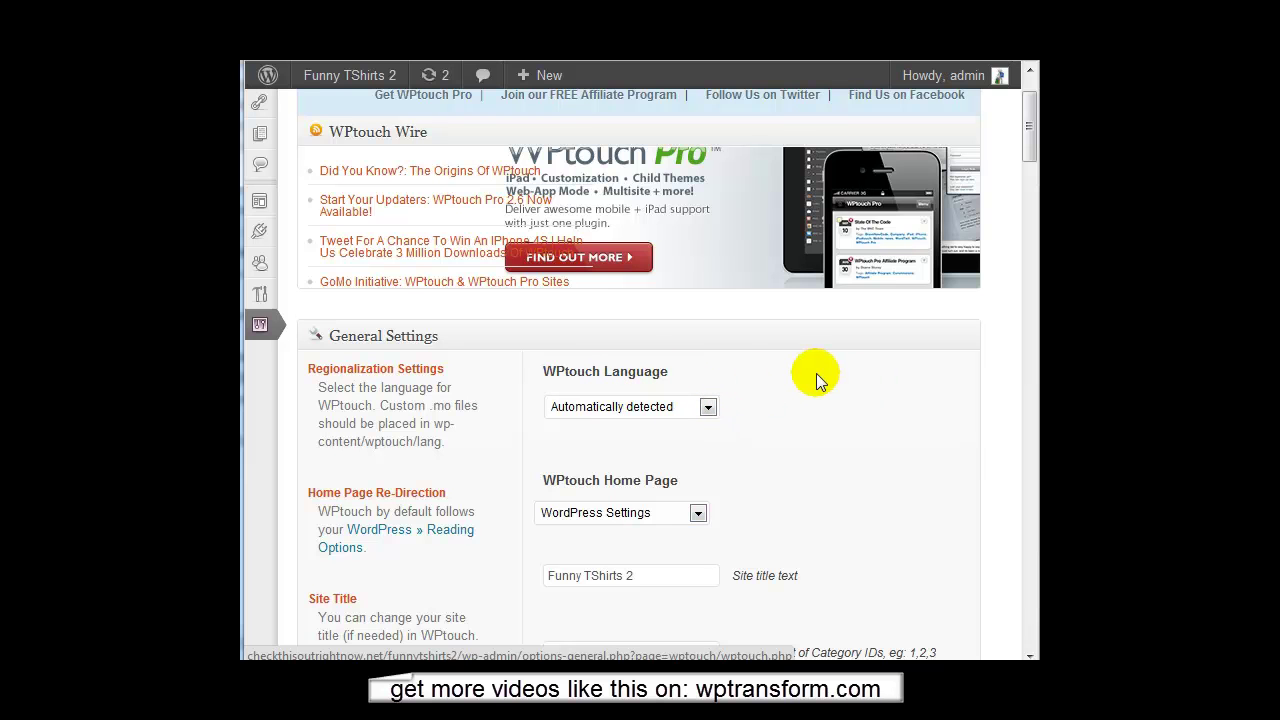
scroll(816, 373, down, 1)
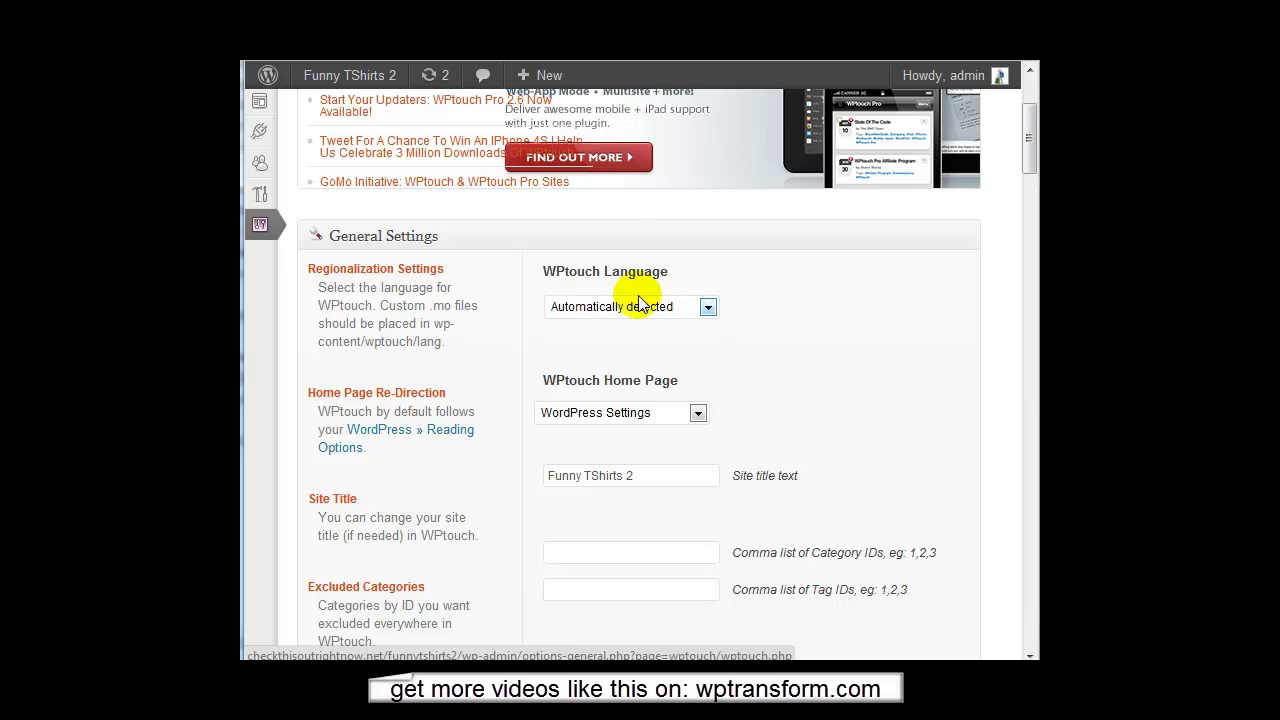
scroll(823, 312, down, 2)
scroll(400, 270, up, 2)
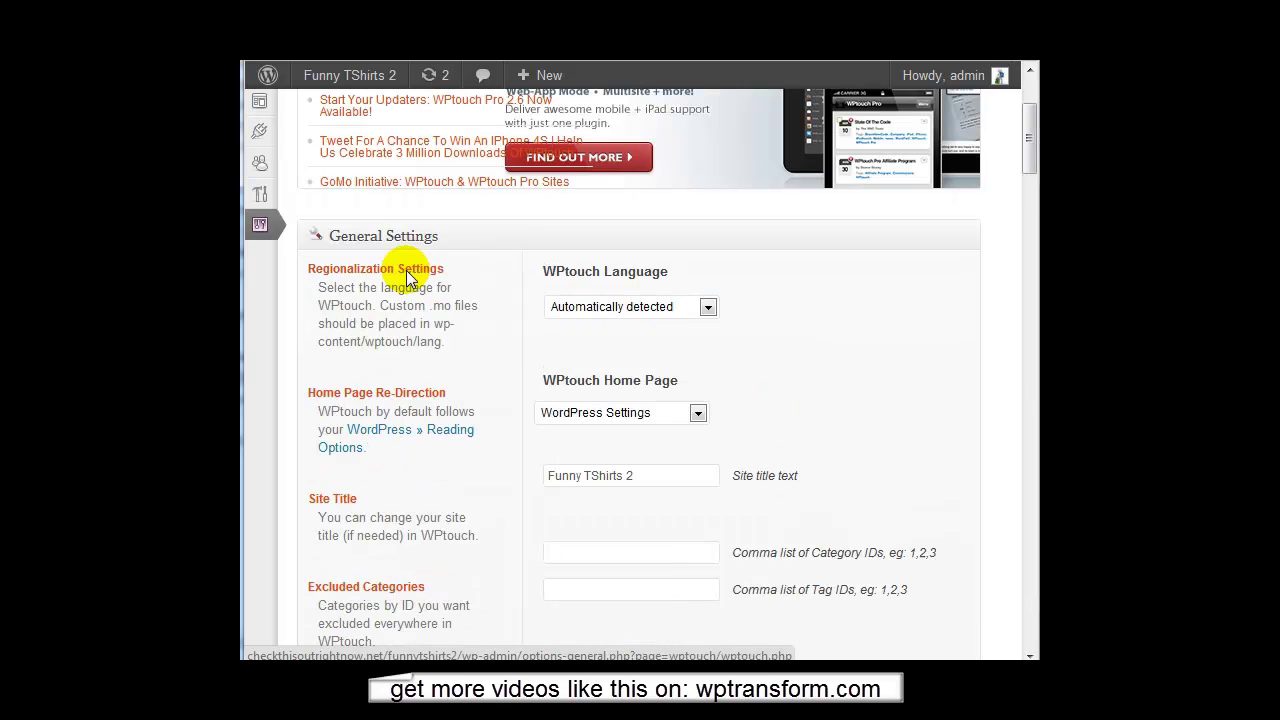
scroll(869, 310, down, 1)
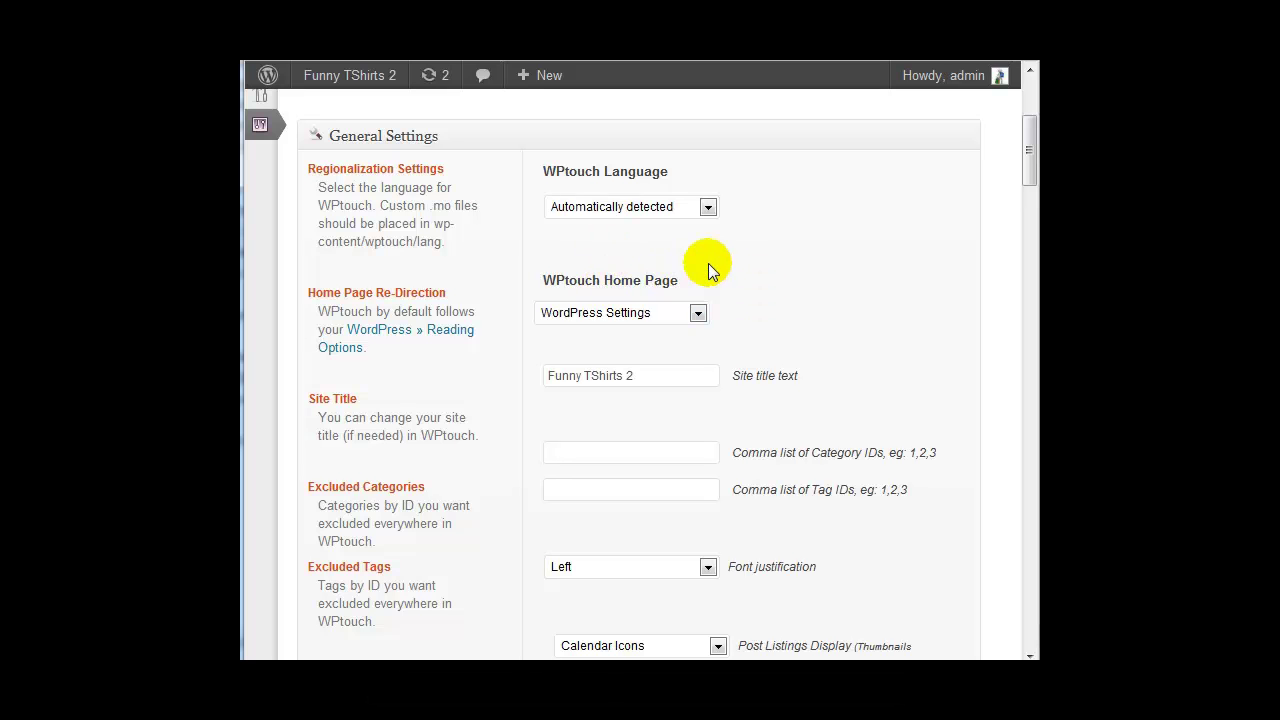
Choose WordPress Settings as the WPtouch Home Page.
click(652, 313)
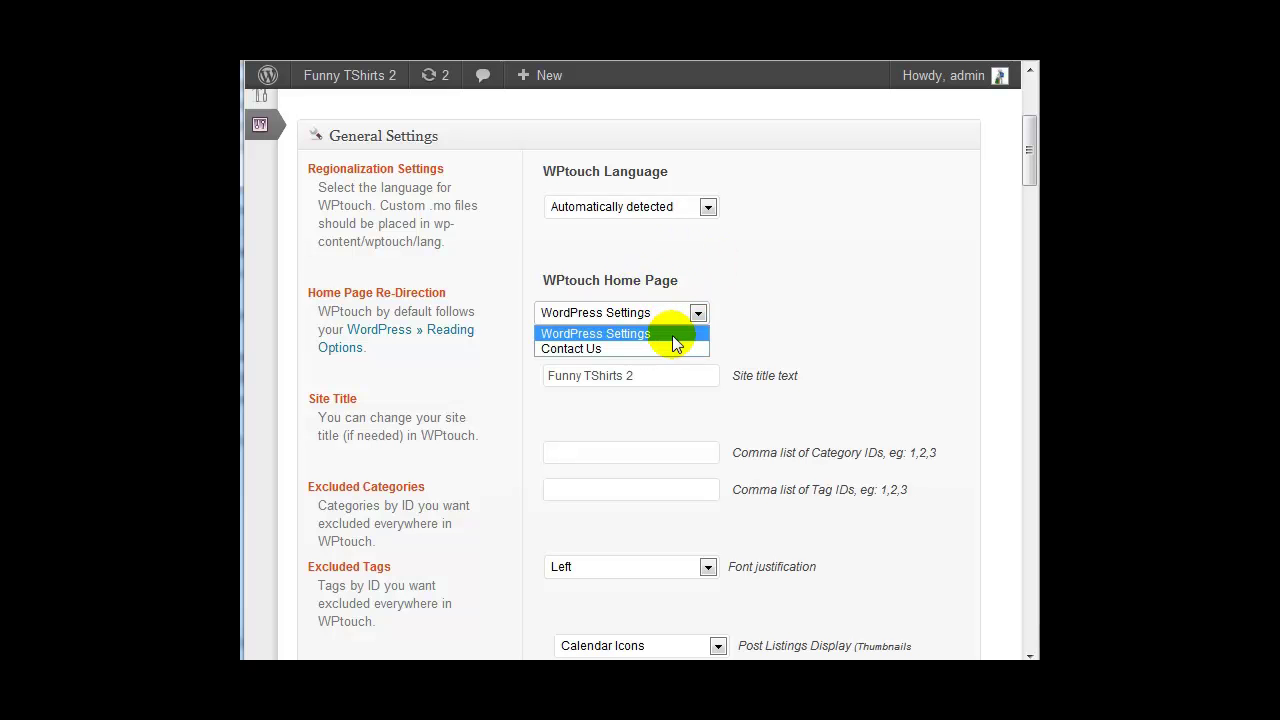
click(672, 336)
click(748, 282)
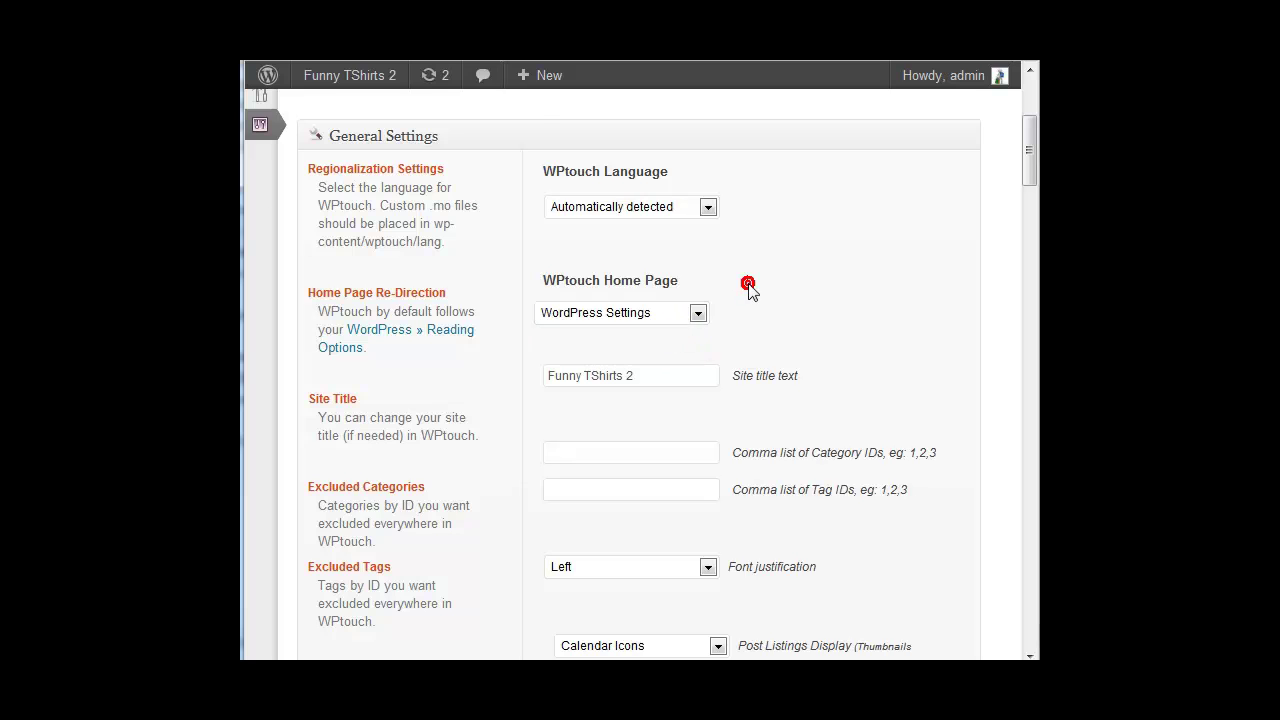
Change the WPtouch site title text to "Funny TShirts - Mobile Version".
scroll(748, 282, down, 1)
click(656, 275)
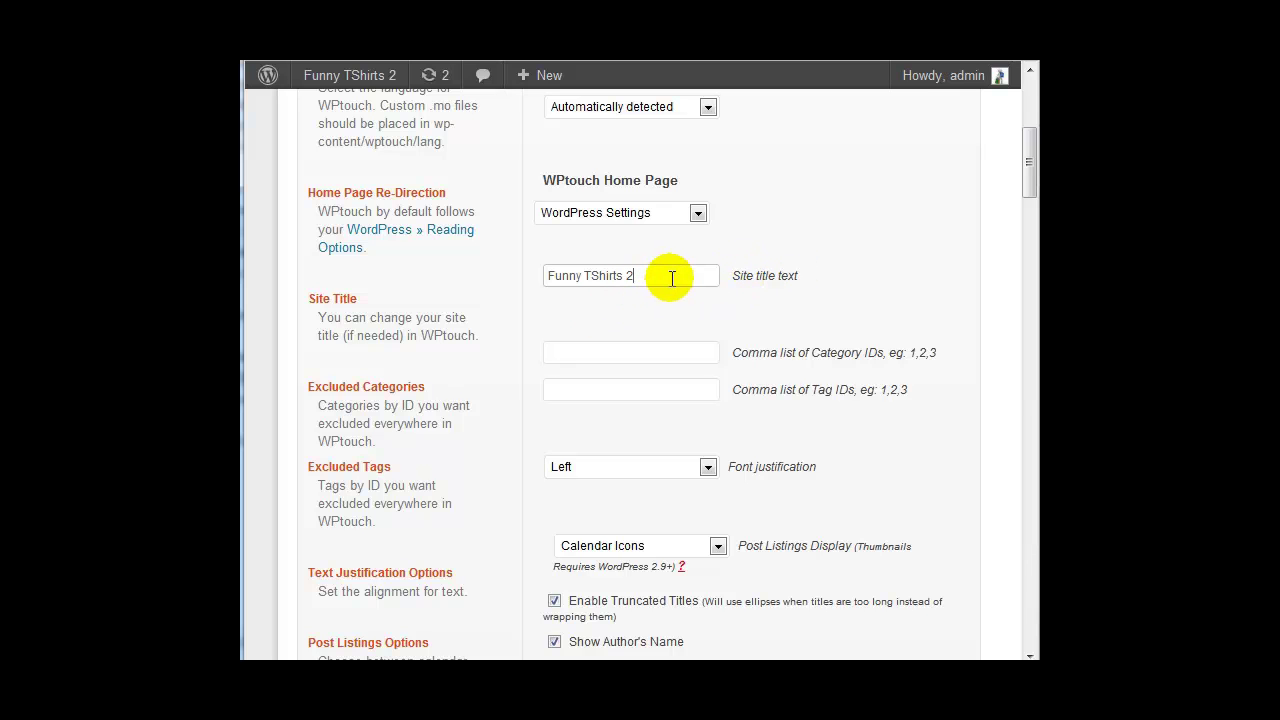
text(-)
key(BackSpace)
key(BackSpace)
key(BackSpace)
key(BackSpace)
key(BackSpace)
text(- Mobile Version)
Examine the excluded categories, excluded tags, text justification and post listings options in General Settings.
scroll(648, 271, down, 1)
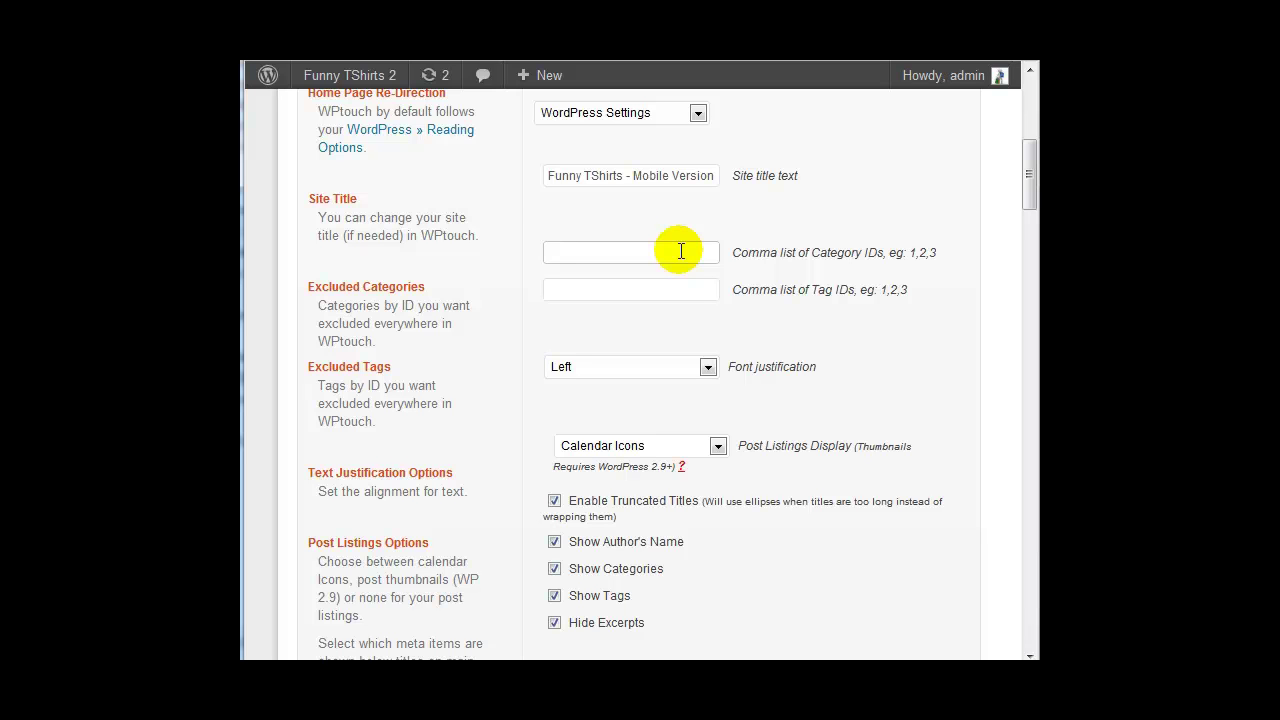
click(681, 251)
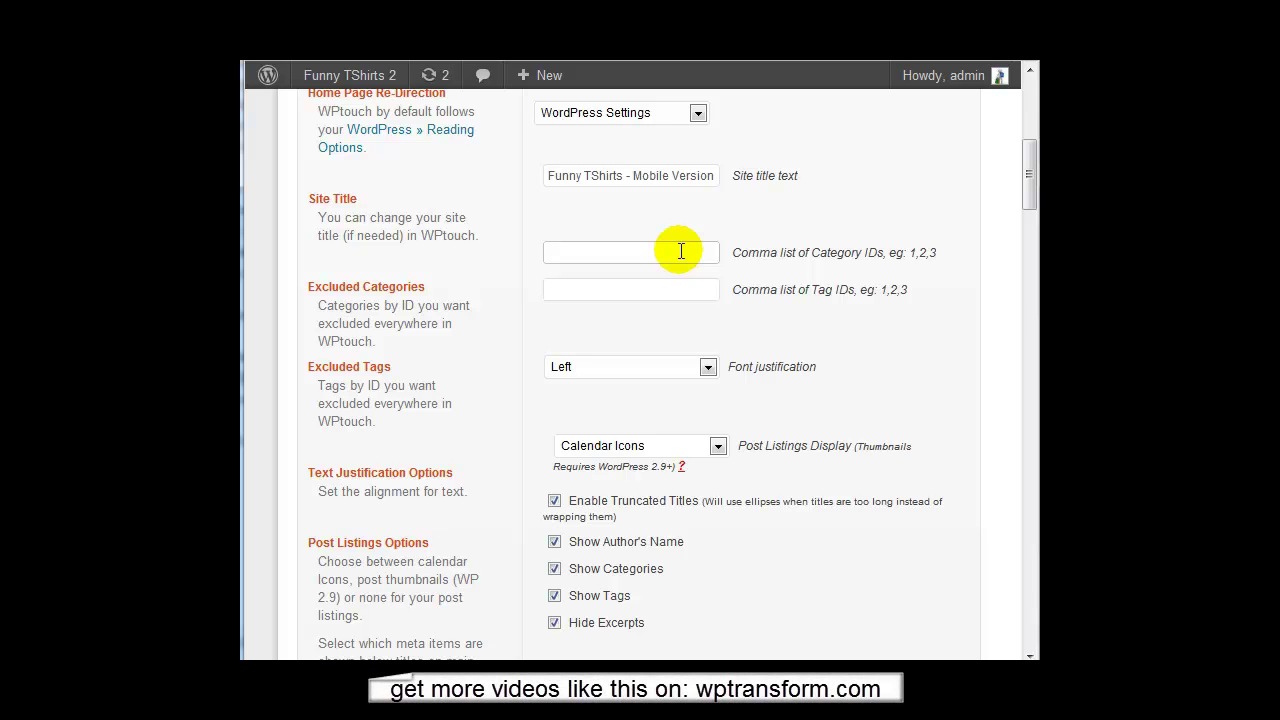
click(621, 289)
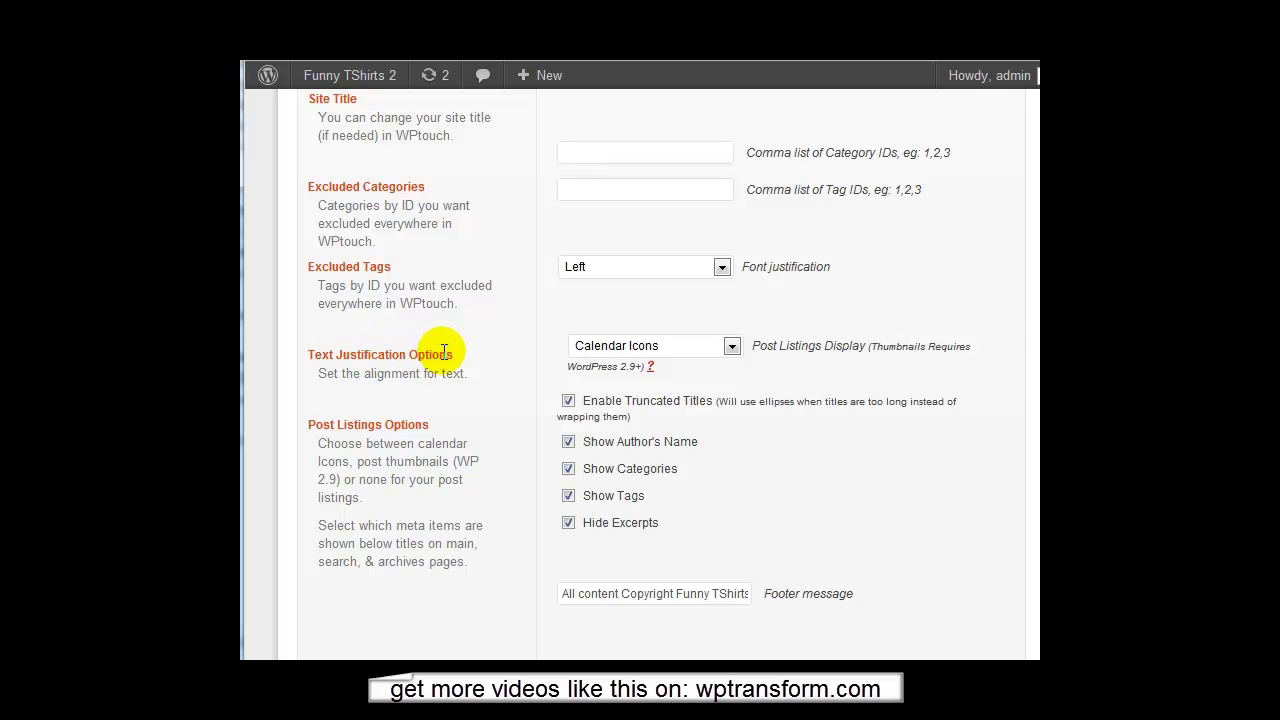
drag(439, 354, 343, 355)
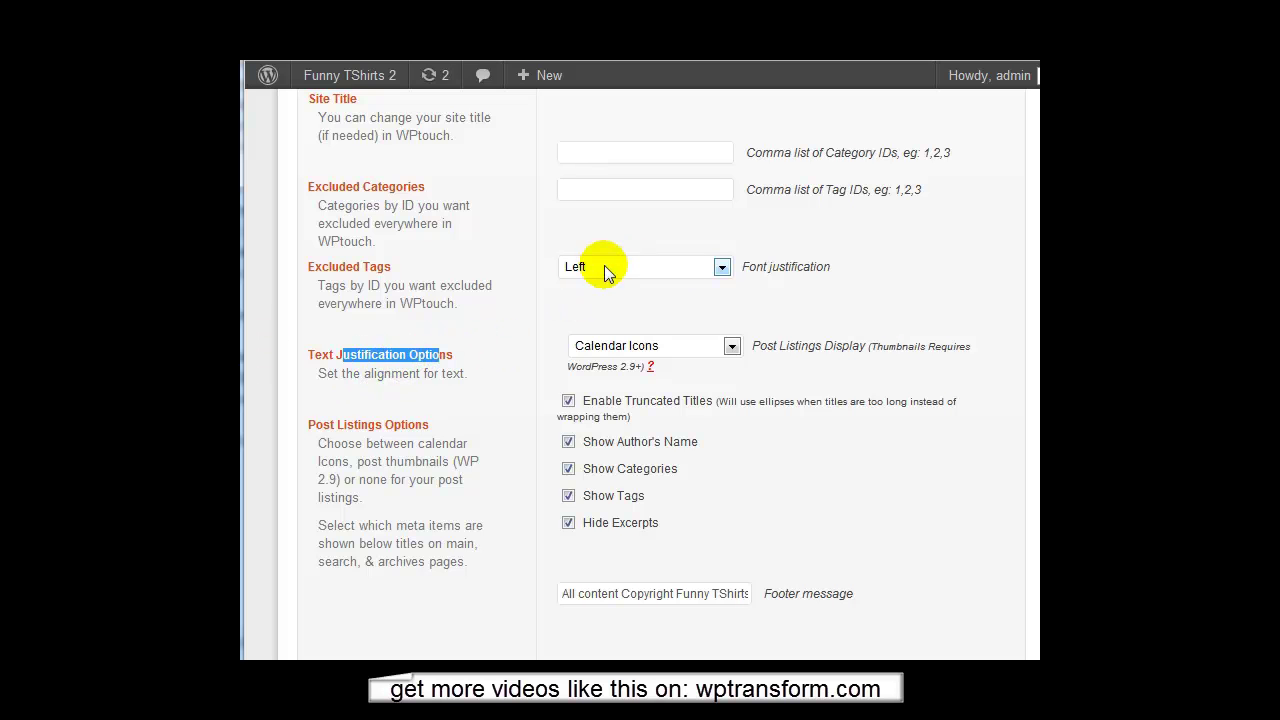
click(551, 322)
scroll(551, 323, down, 2)
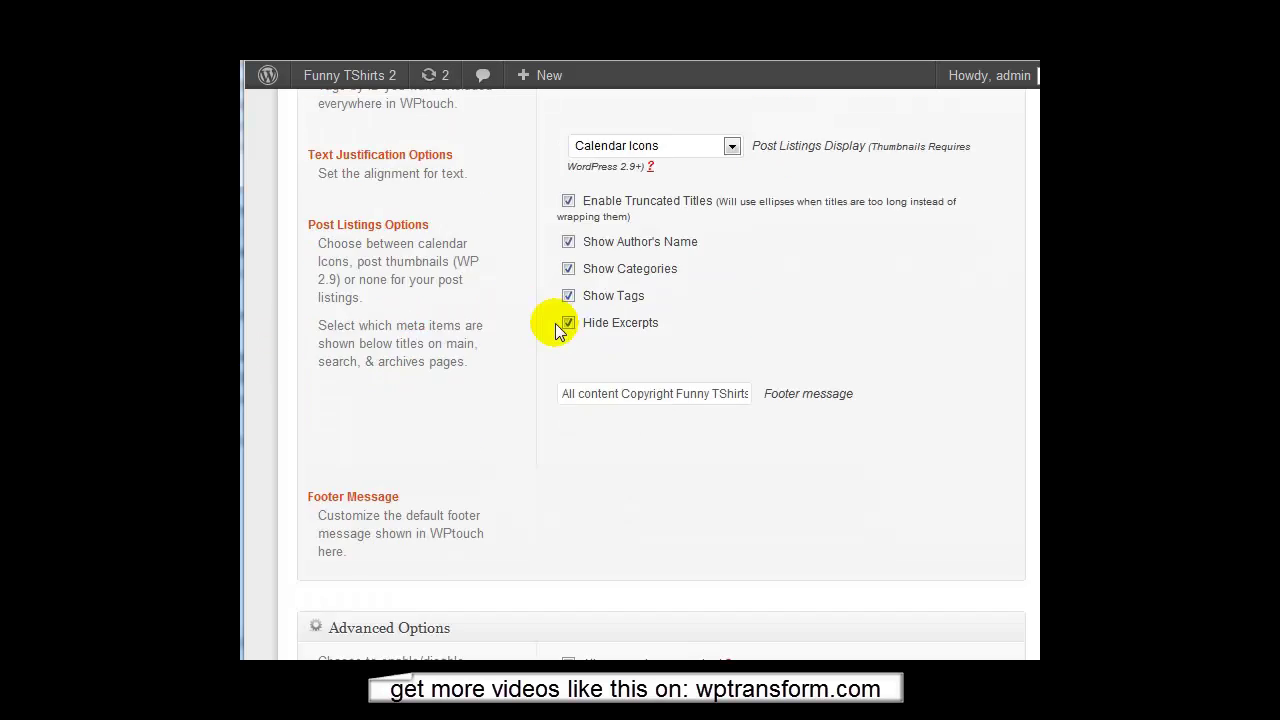
scroll(437, 270, up, 1)
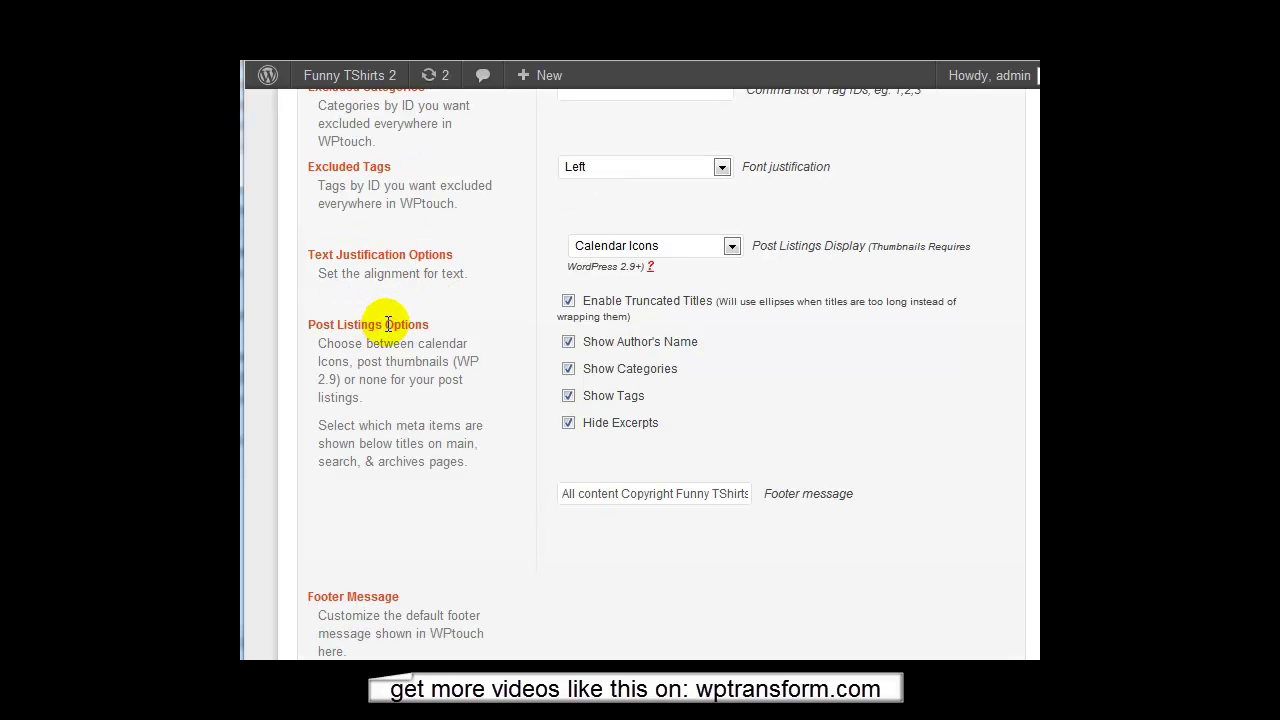
drag(388, 337, 437, 362)
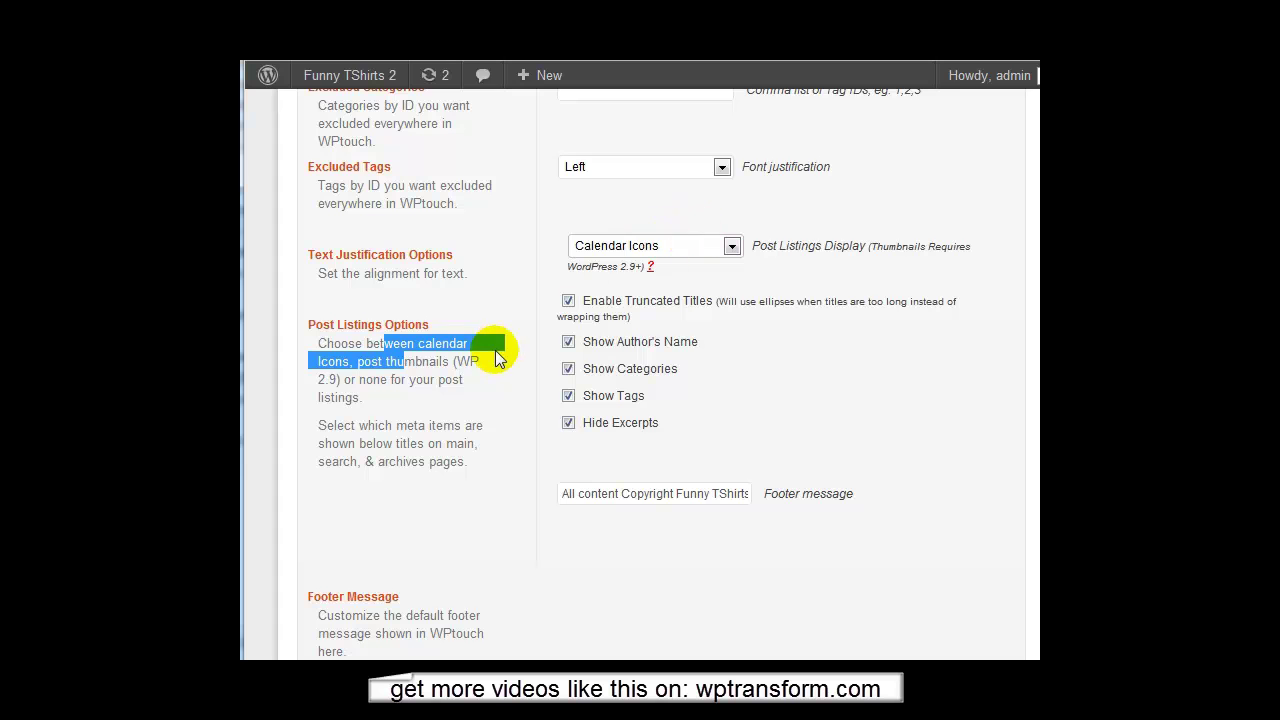
Read the default footer message text from beginning to end in its field.
scroll(497, 352, down, 3)
scroll(507, 302, up, 4)
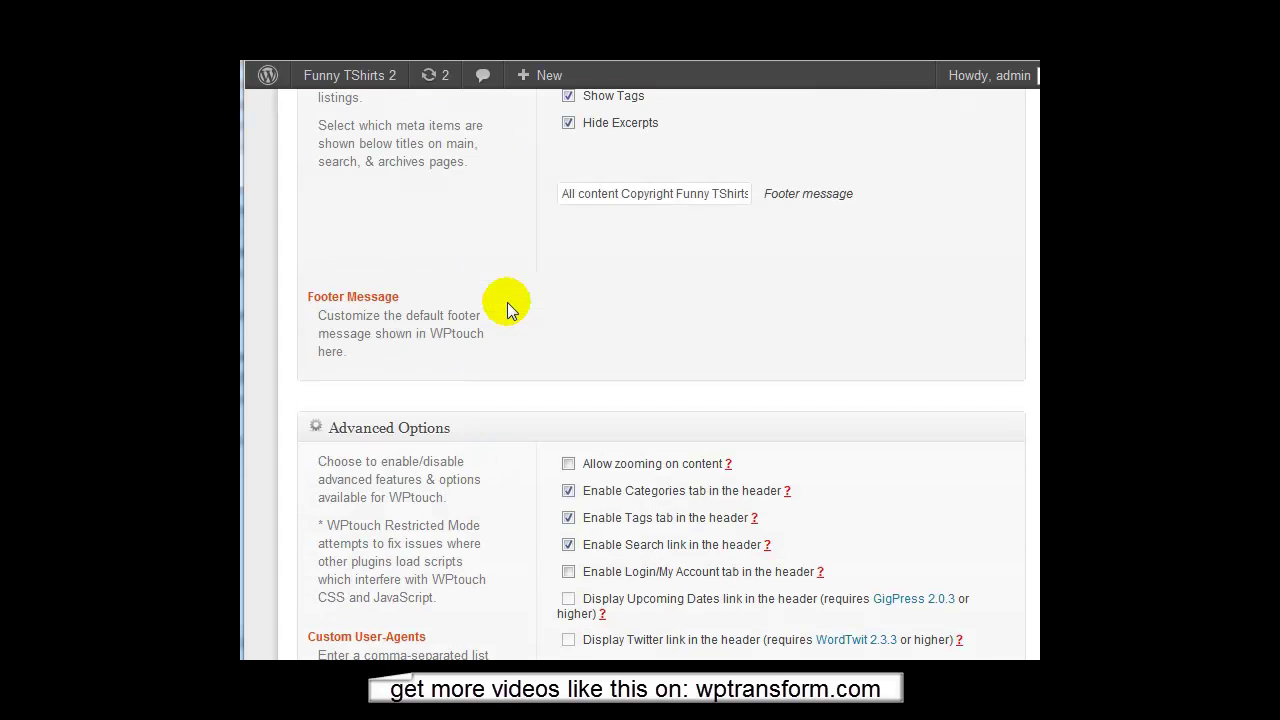
drag(610, 292, 748, 292)
click(655, 289)
key(Home)
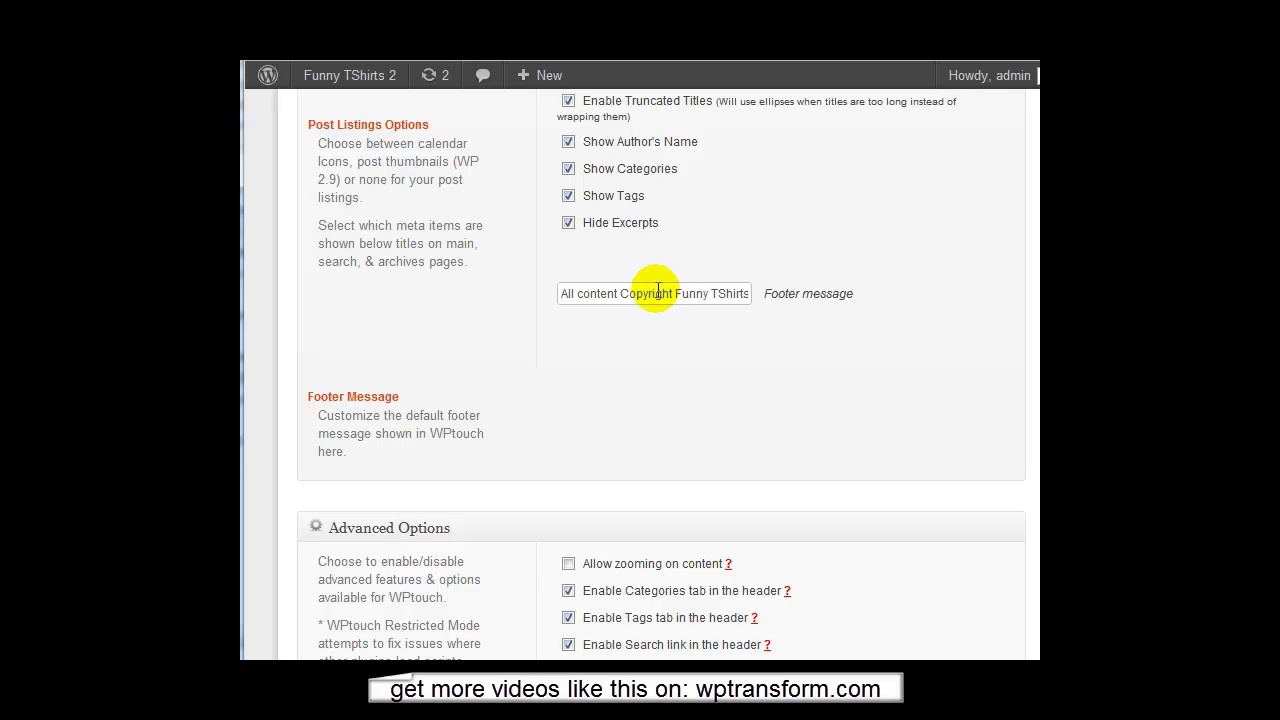
key(End)
Enable "Allow zooming on content" in the WPtouch Advanced Options.
scroll(657, 289, down, 3)
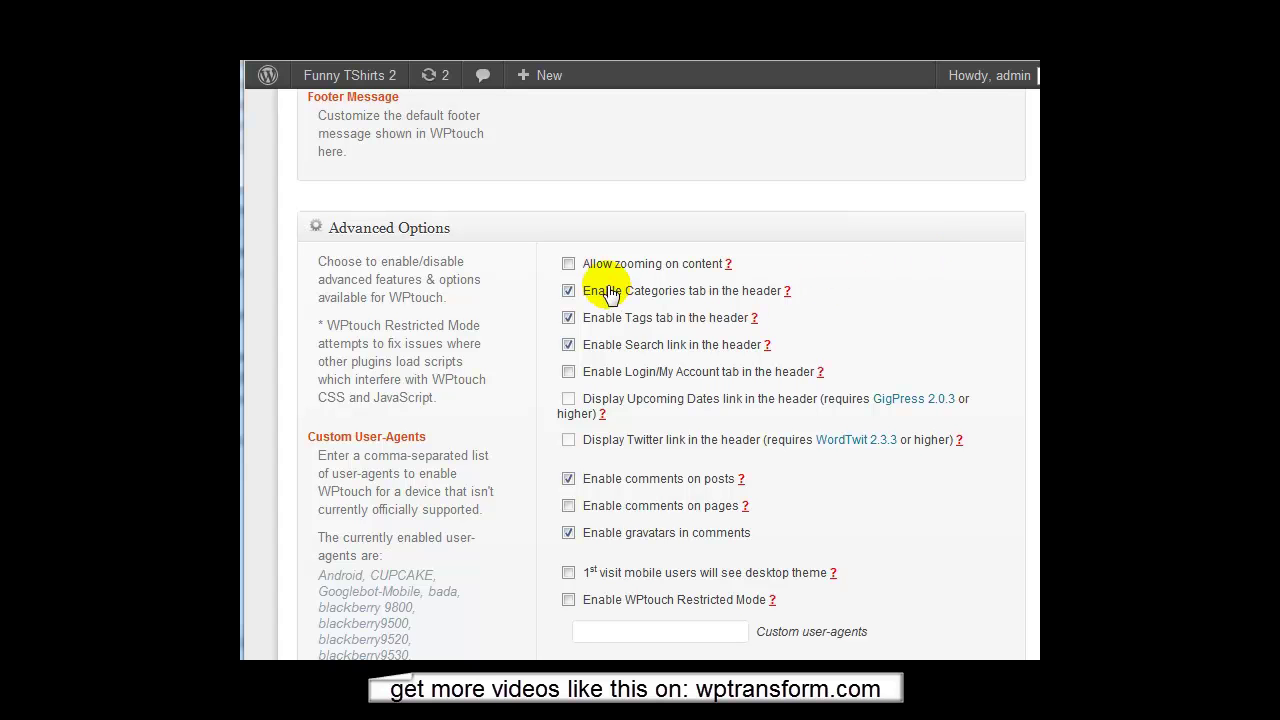
click(568, 264)
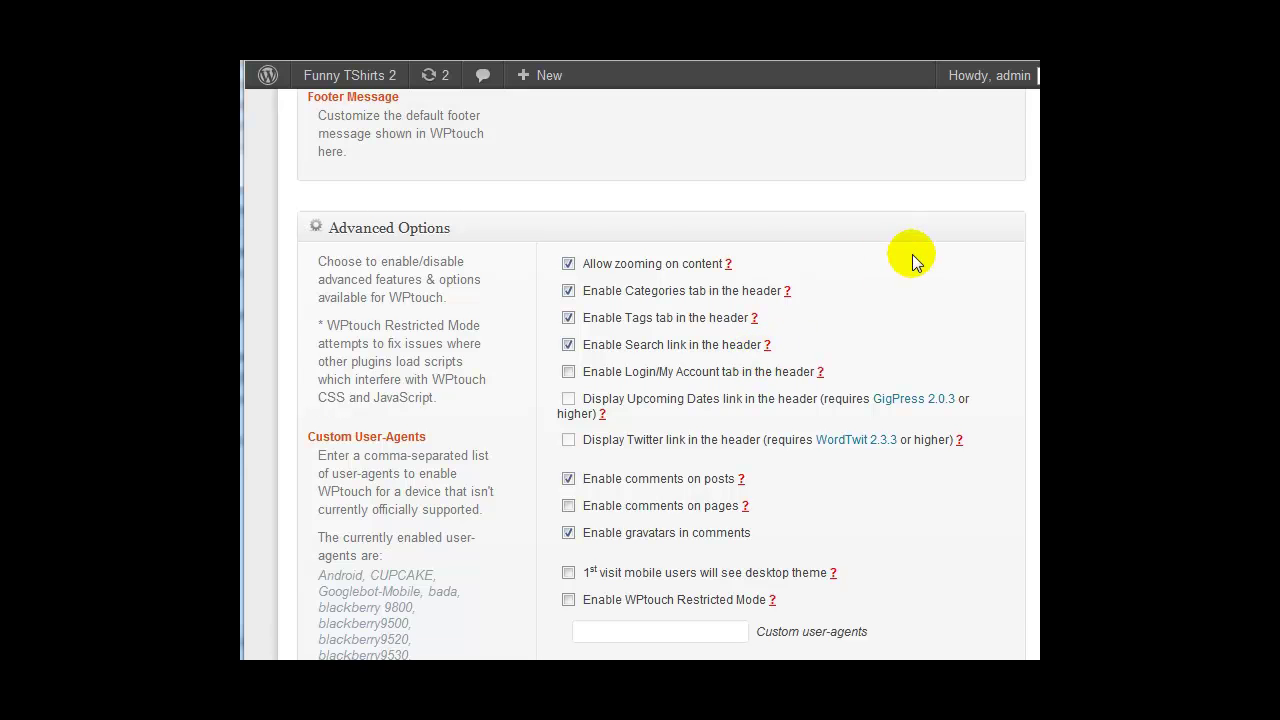
Review the remaining Advanced Options, the Push Notification Options and the Style & Color Options.
scroll(912, 260, down, 2)
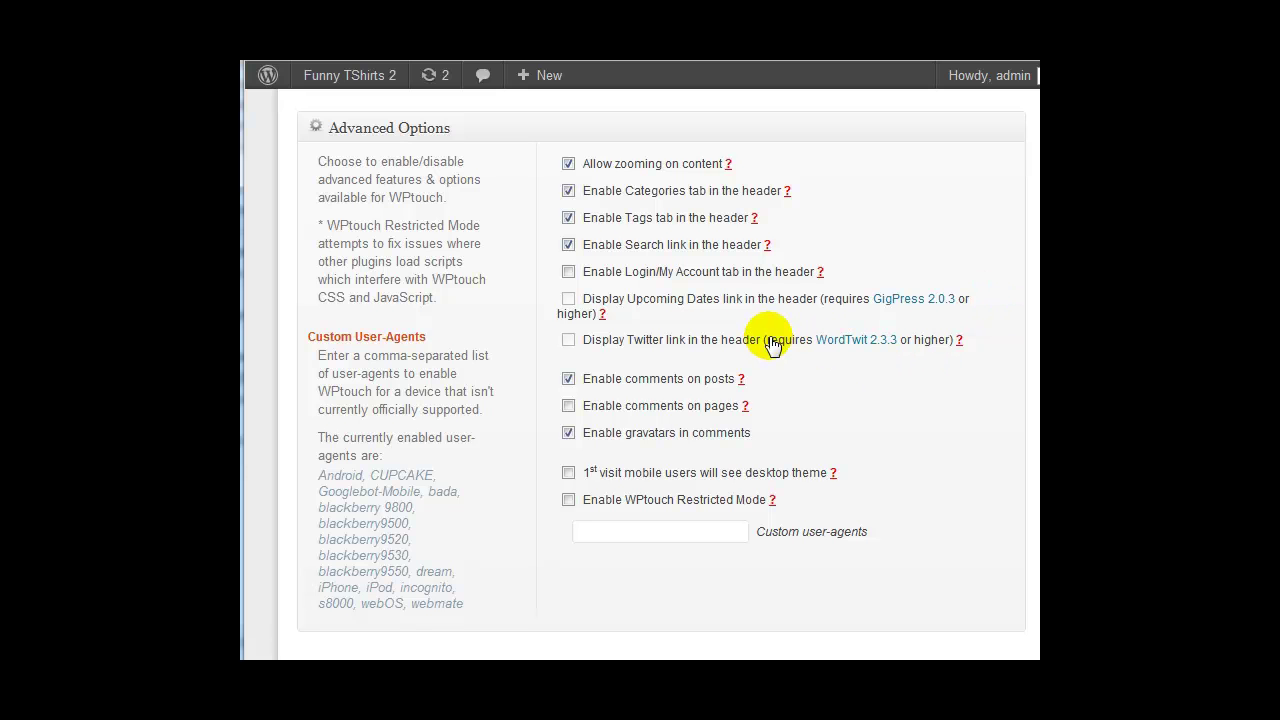
scroll(845, 390, down, 1)
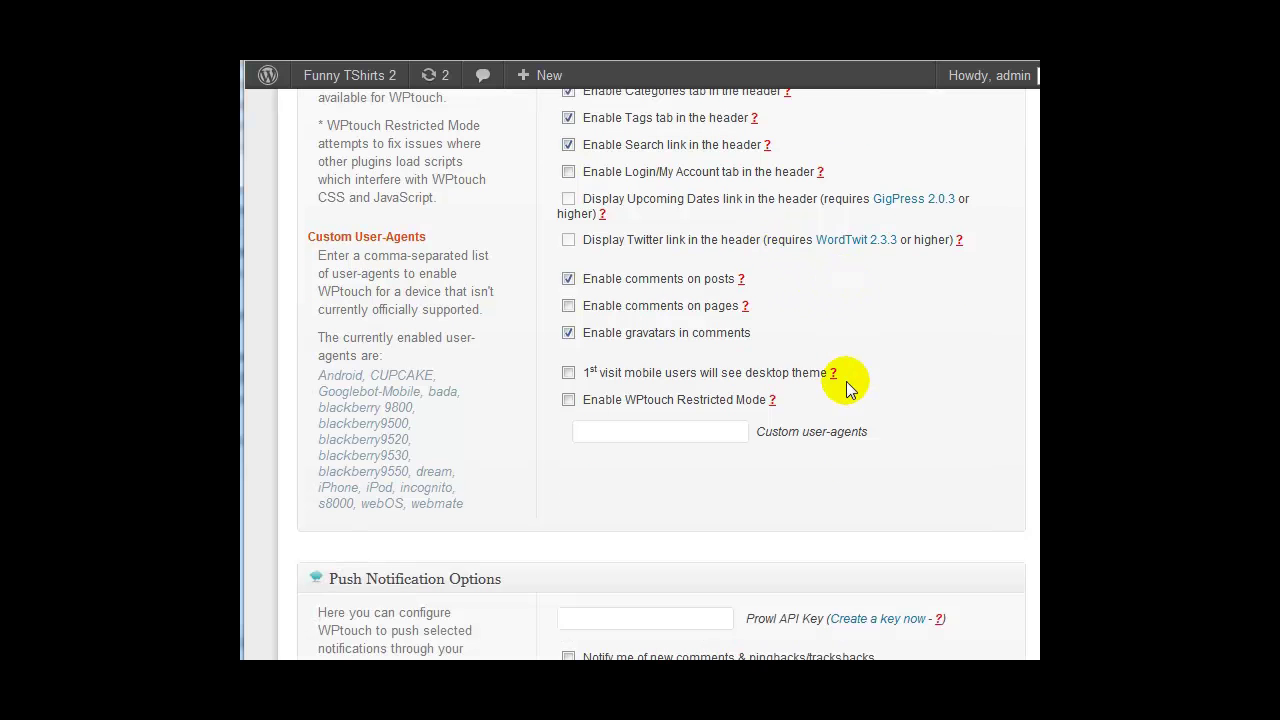
scroll(750, 390, down, 1)
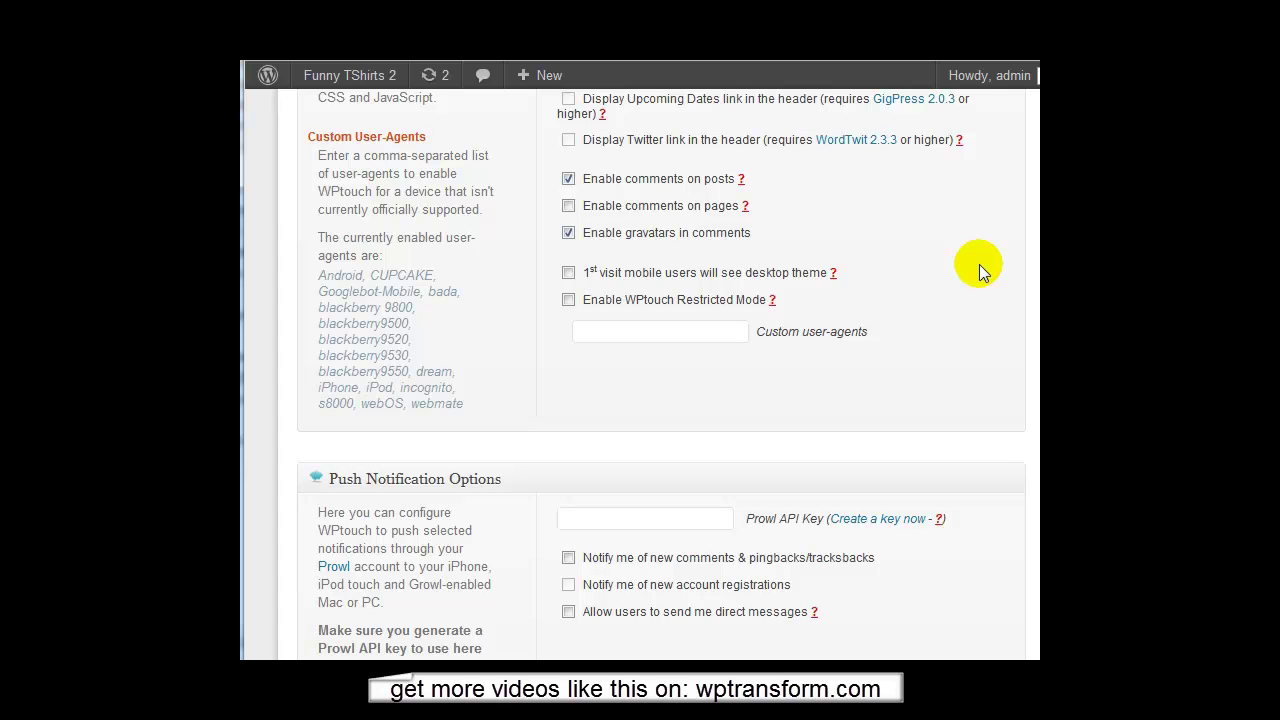
scroll(954, 287, down, 3)
scroll(954, 287, down, 1)
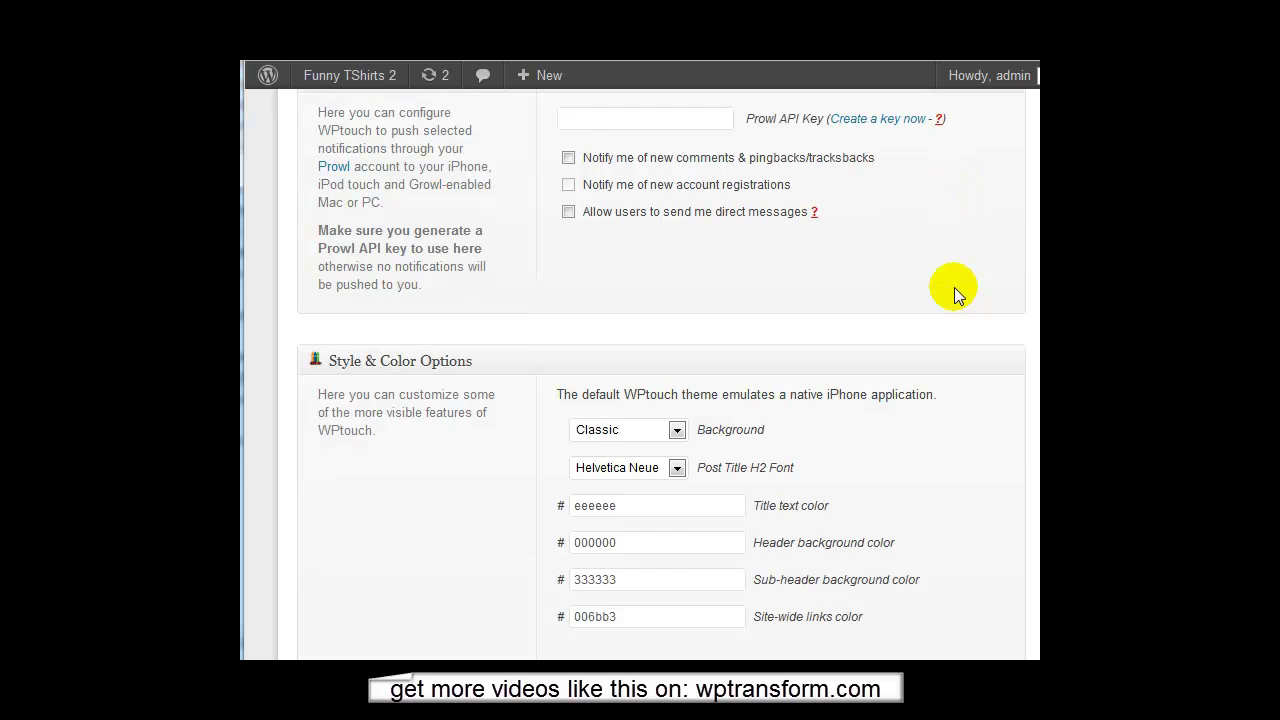
scroll(954, 287, up, 1)
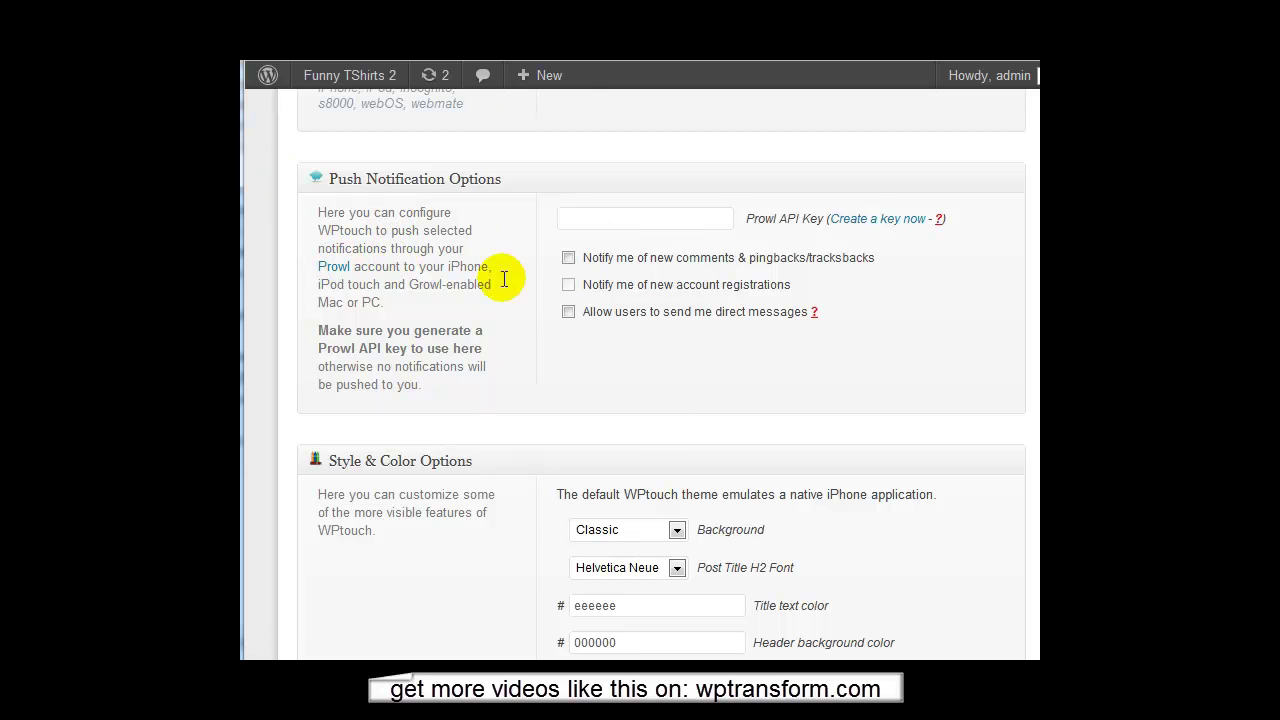
scroll(557, 265, down, 2)
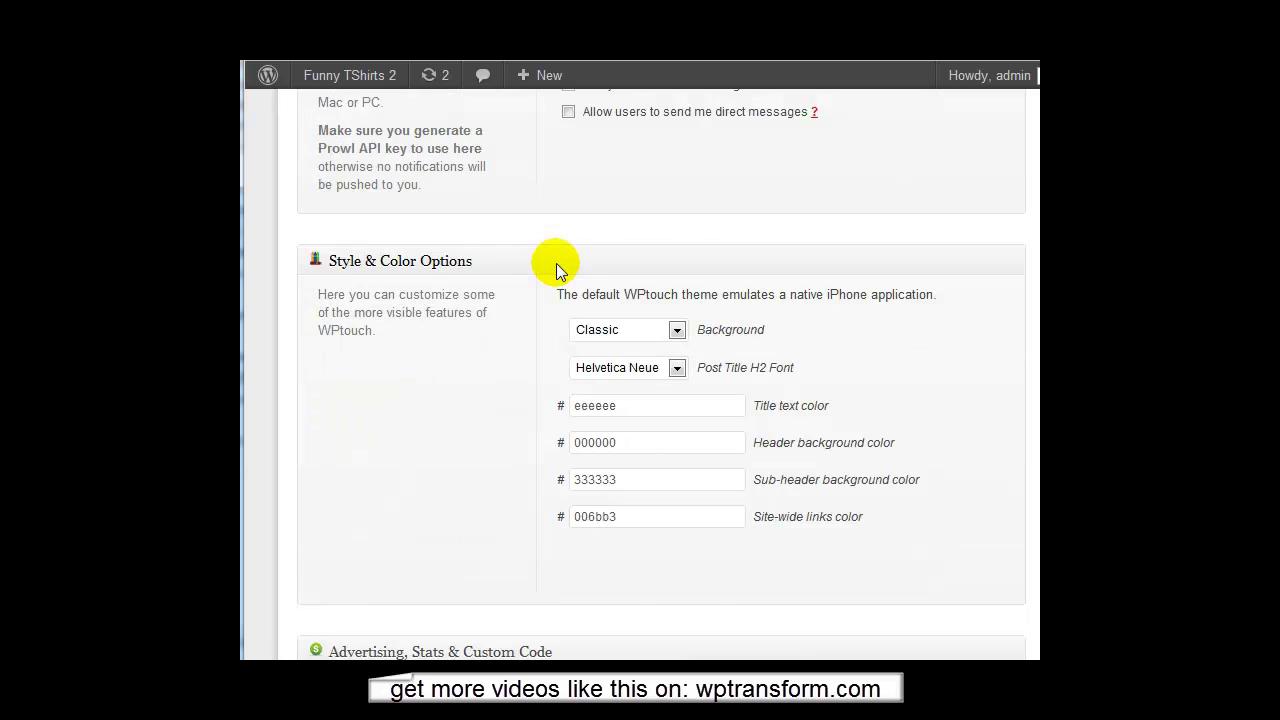
scroll(557, 268, down, 1)
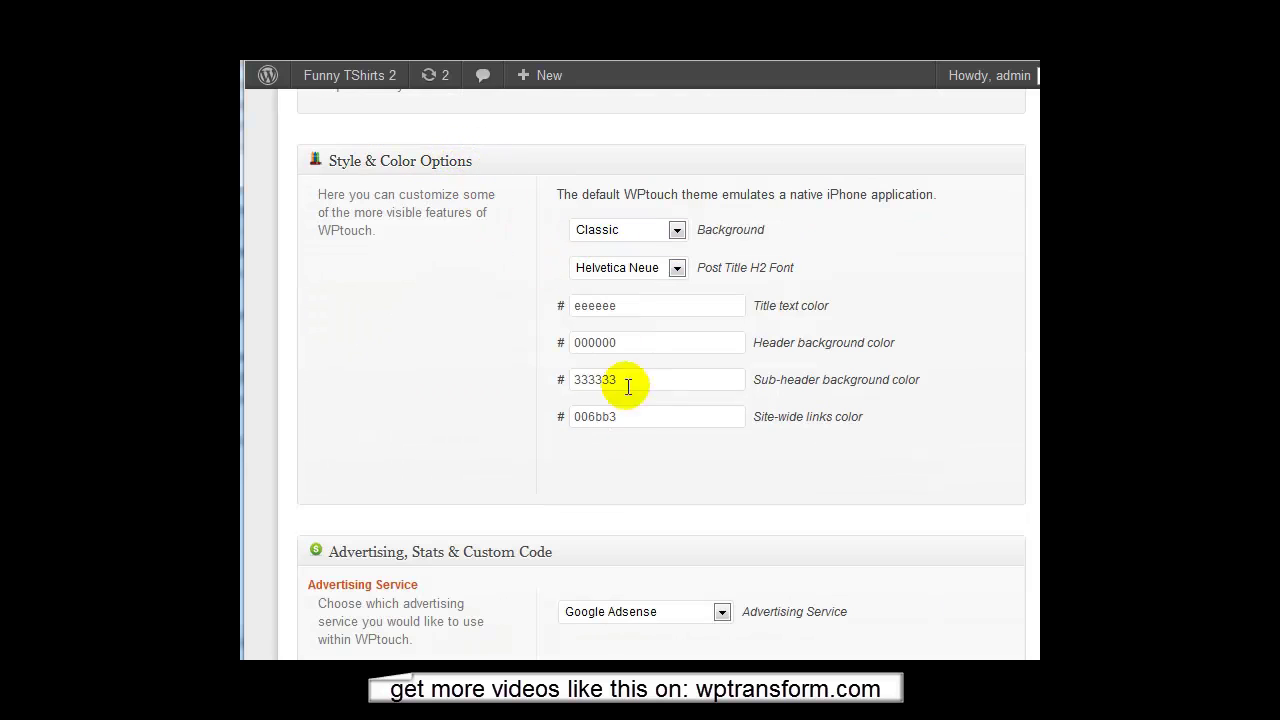
Examine the advertising service, Google AdSense and Stats & Custom Code fields, and the Default & Custom Icon Pool.
scroll(482, 277, down, 4)
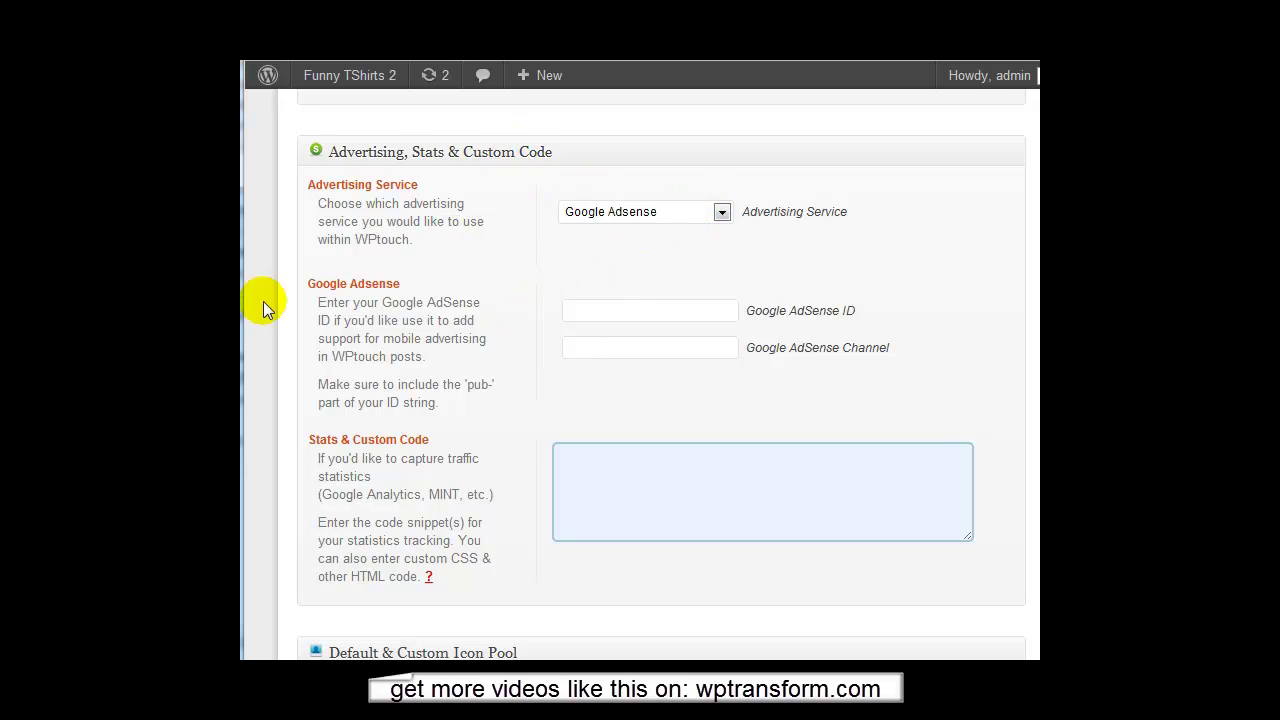
scroll(606, 343, down, 2)
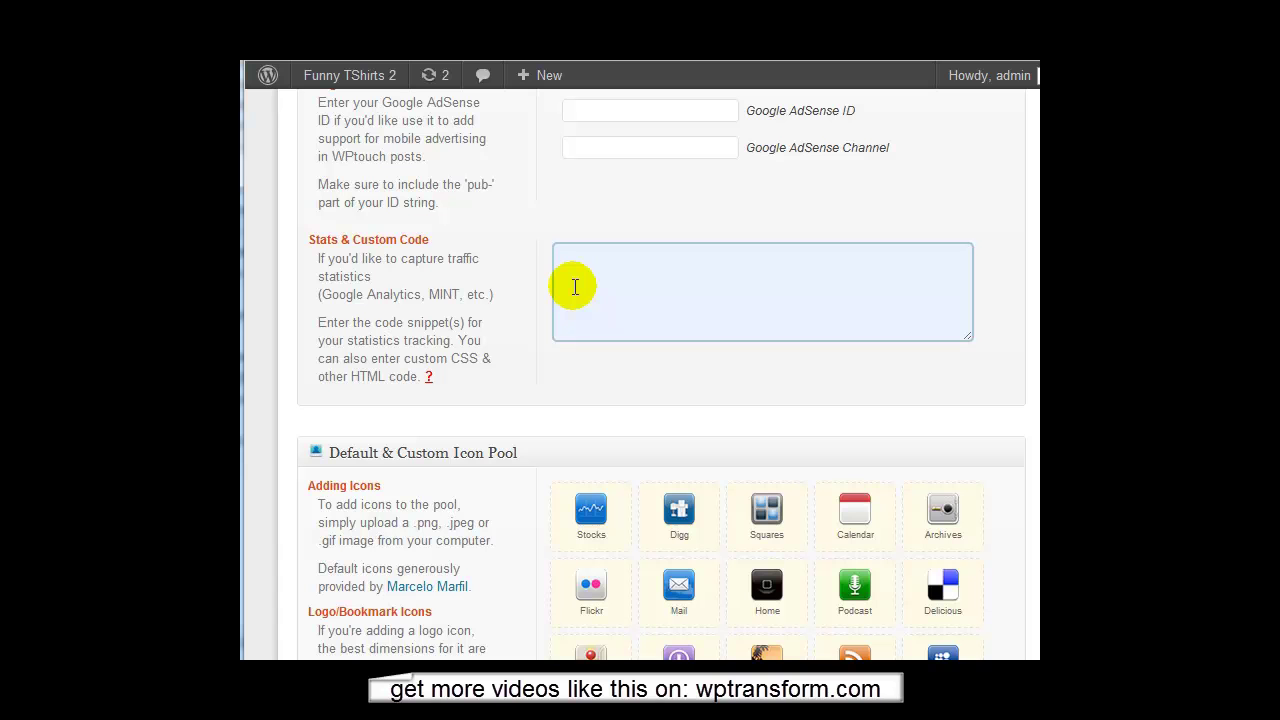
click(575, 287)
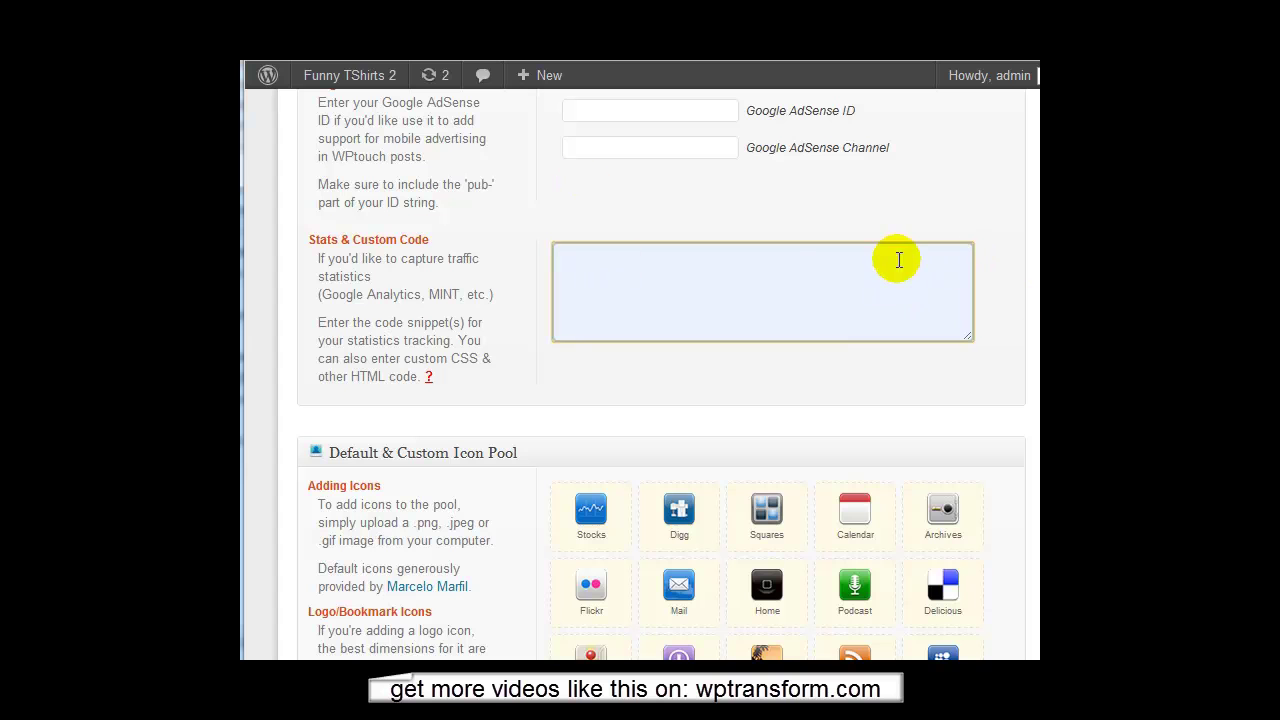
scroll(808, 287, down, 2)
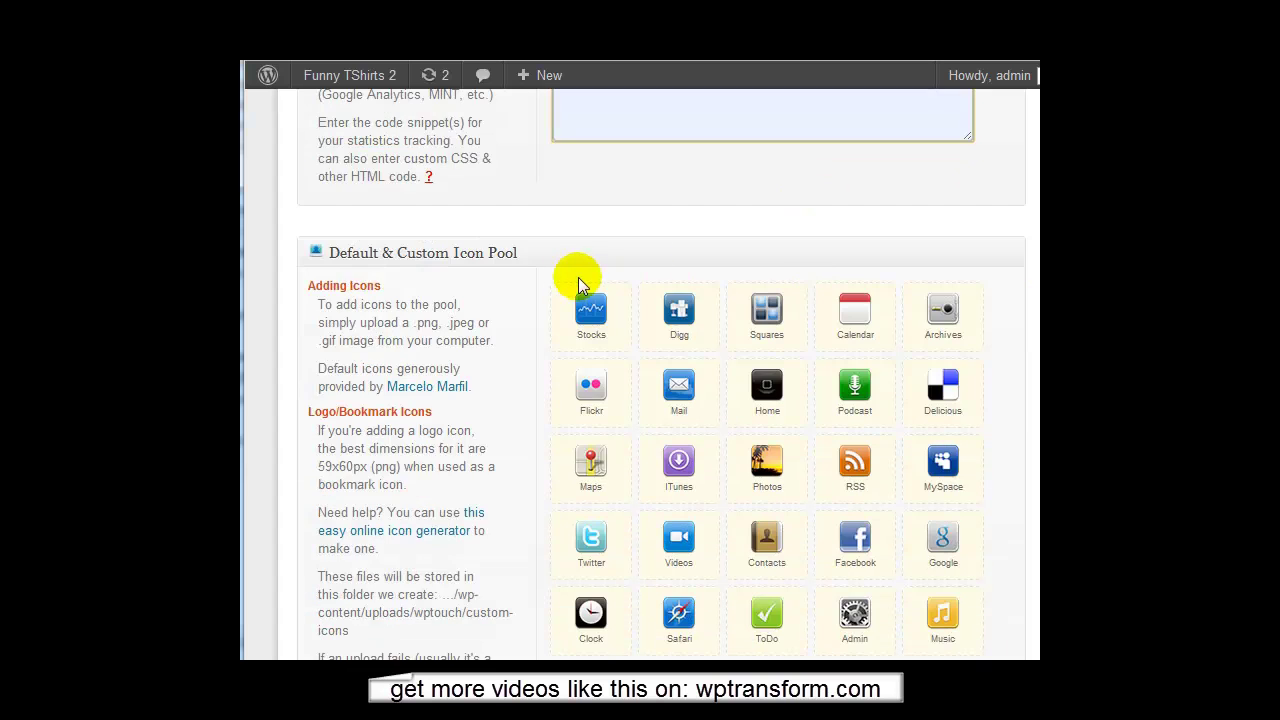
scroll(600, 277, up, 1)
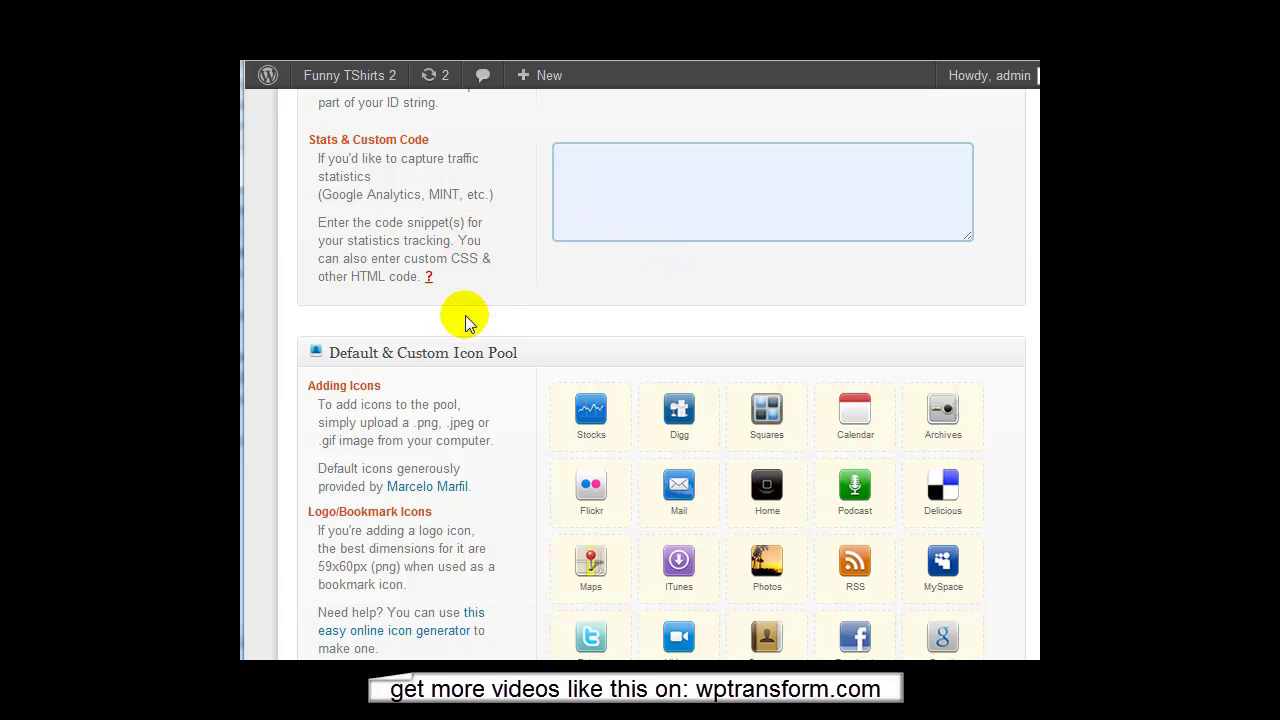
scroll(470, 352, down, 2)
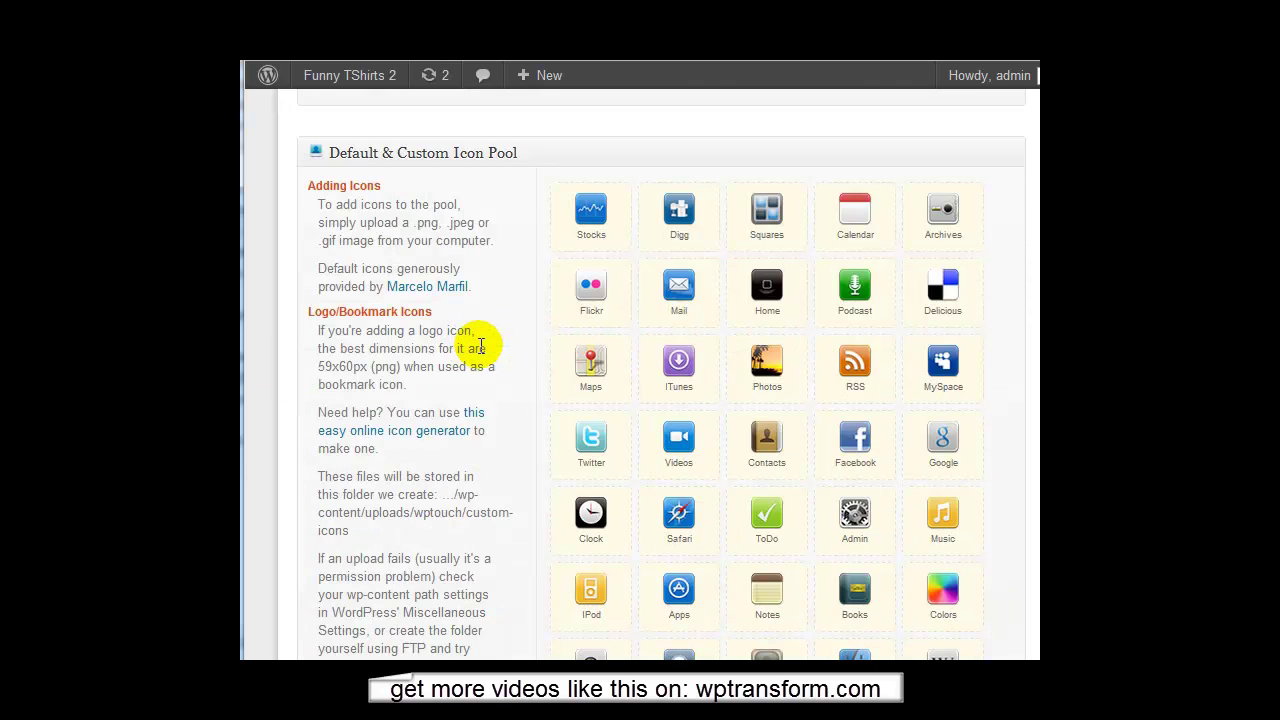
scroll(486, 330, down, 1)
scroll(530, 255, up, 1)
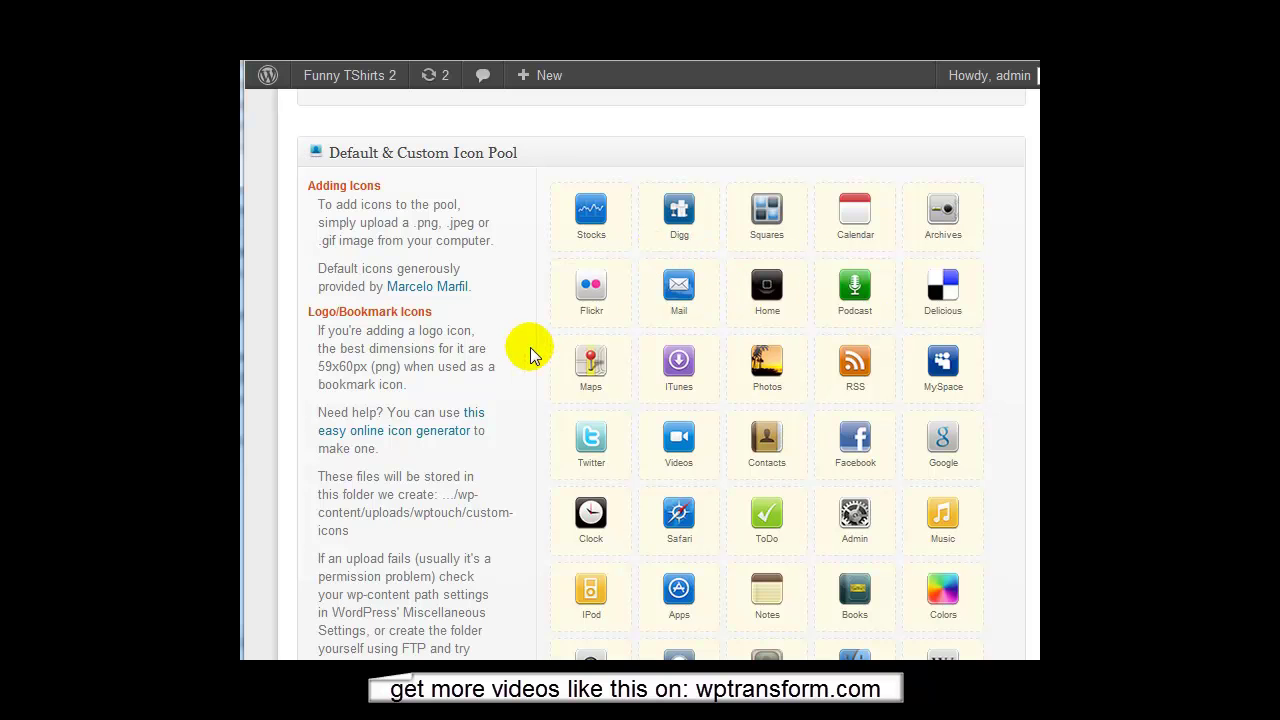
Save the WPtouch options, keeping the default logo icon, menu items and pages icons settings.
scroll(530, 355, down, 6)
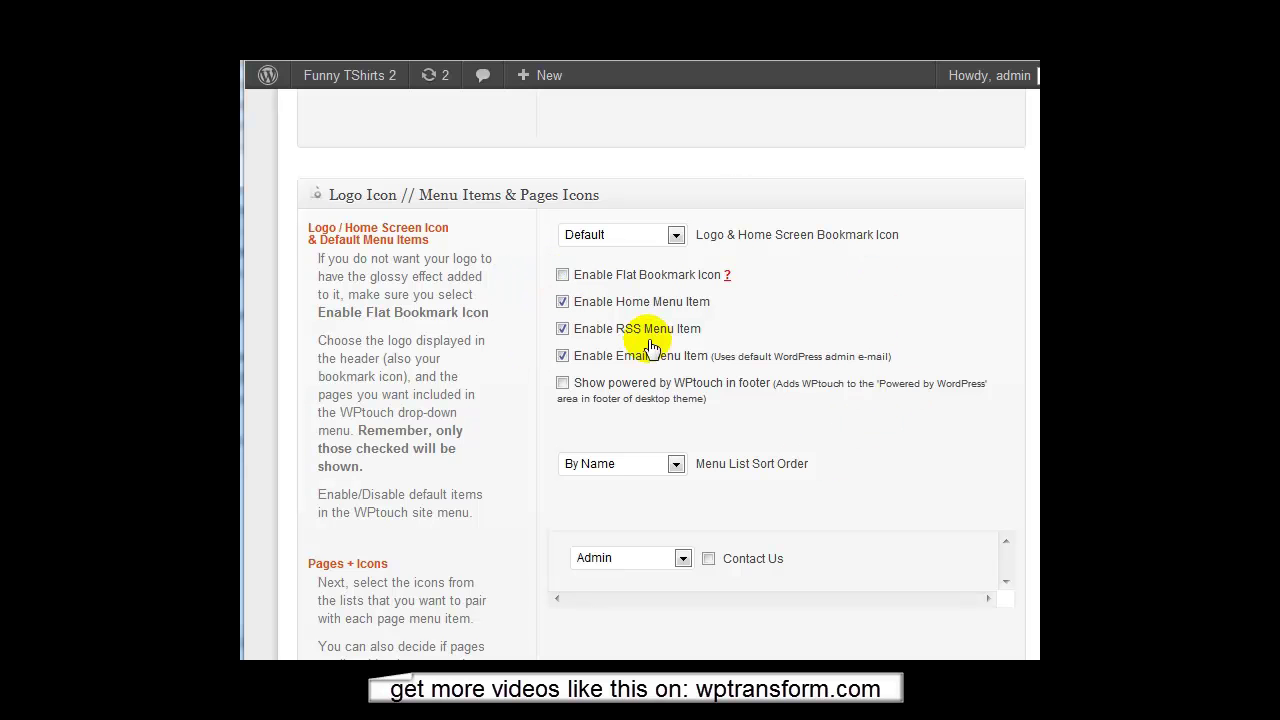
scroll(664, 334, down, 2)
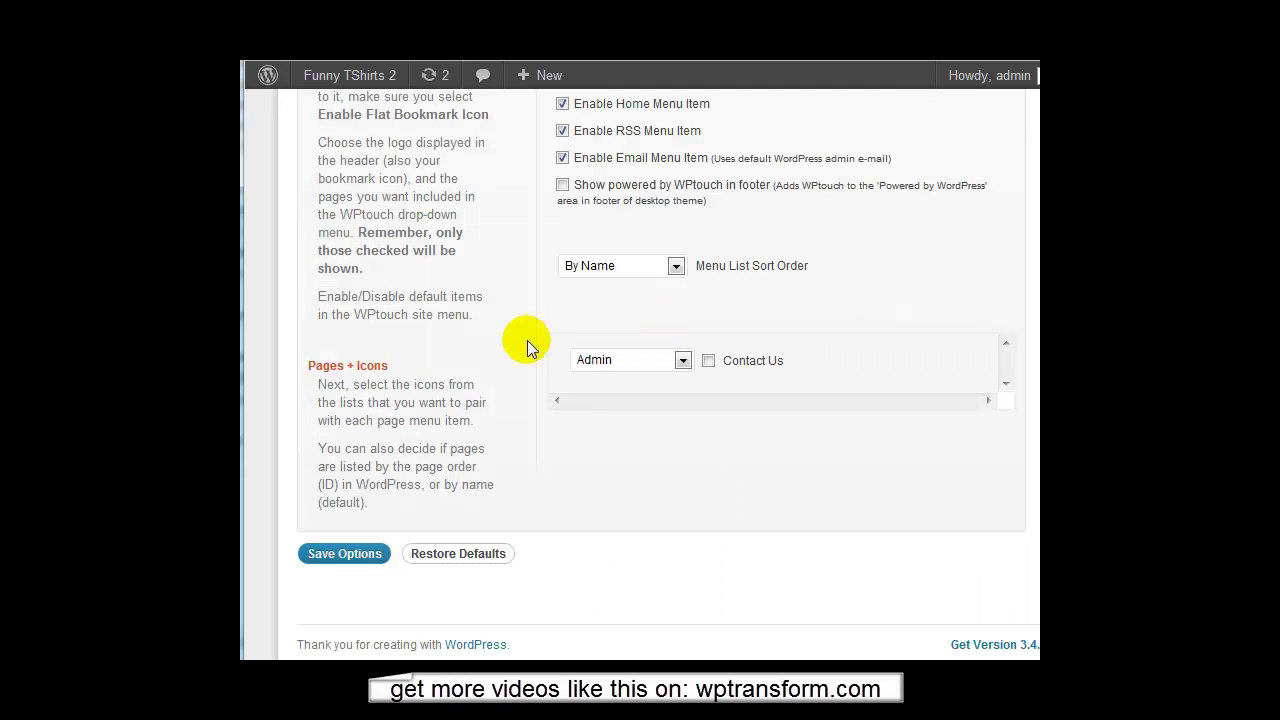
click(370, 558)
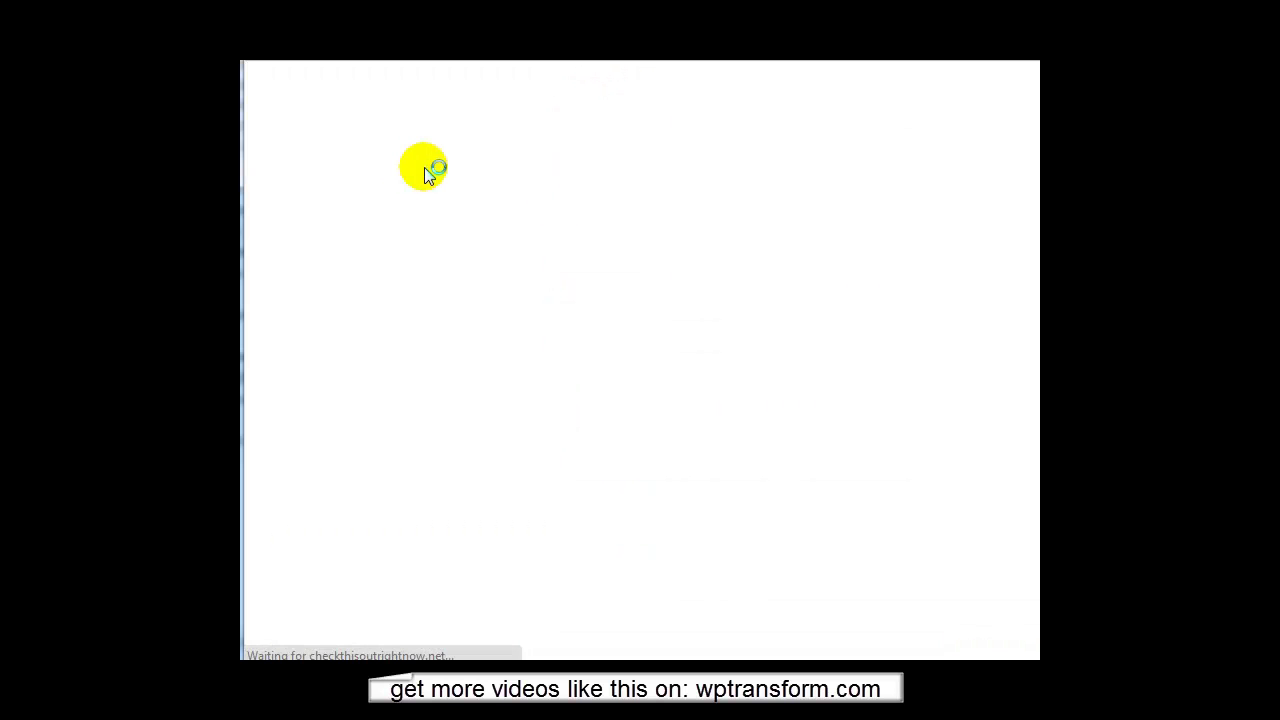